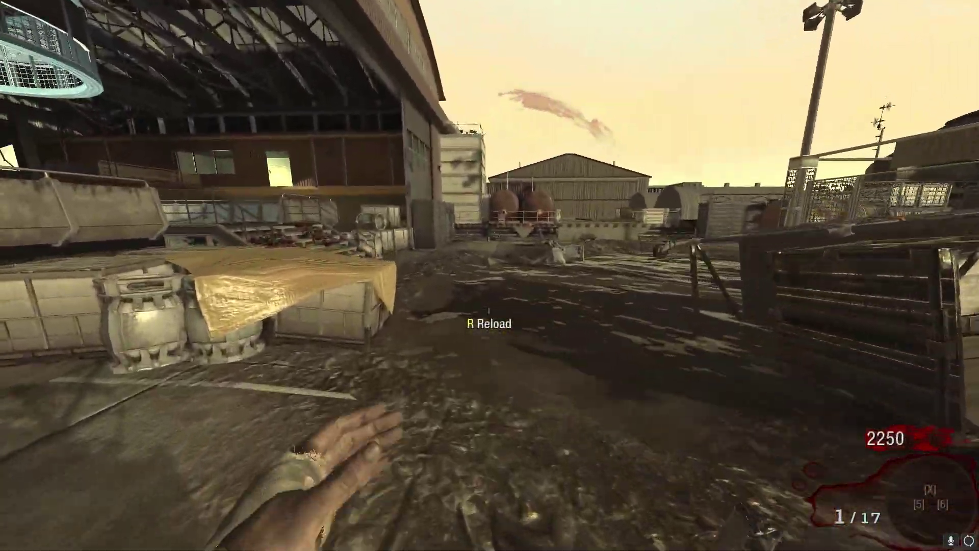
Step: Reload and fire the pistol at zombies near the hangar, raising the score from 2230 to 2590
{"action": "key", "text": "r"}
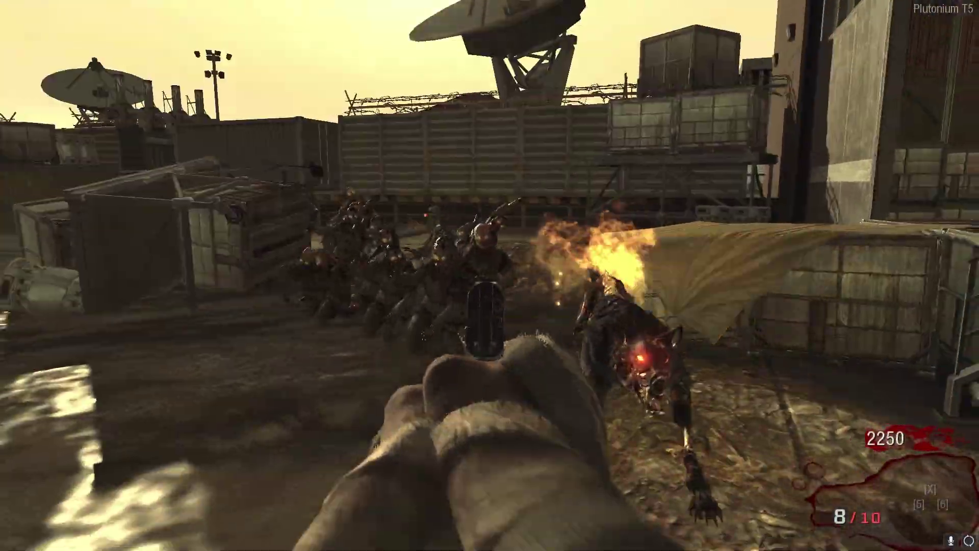
{"action": "left_click", "coordinate": [490, 275]}
{"action": "left_click", "coordinate": [490, 275]}
{"action": "left_click", "coordinate": [490, 276]}
{"action": "left_click", "coordinate": [489, 275]}
{"action": "left_click", "coordinate": [490, 275]}
{"action": "left_click", "coordinate": [489, 275]}
{"action": "left_click", "coordinate": [490, 275]}
{"action": "left_click", "coordinate": [490, 275]}
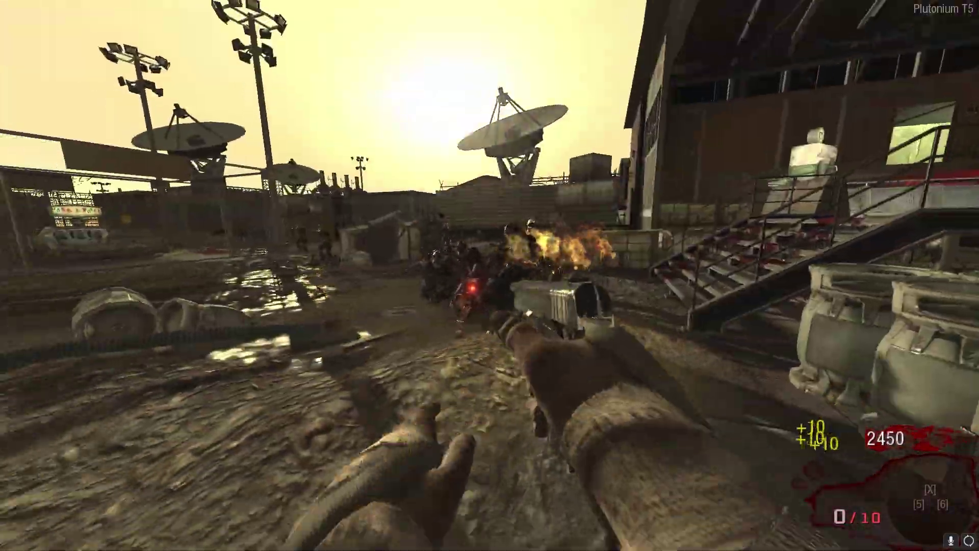
{"action": "key", "text": "r"}
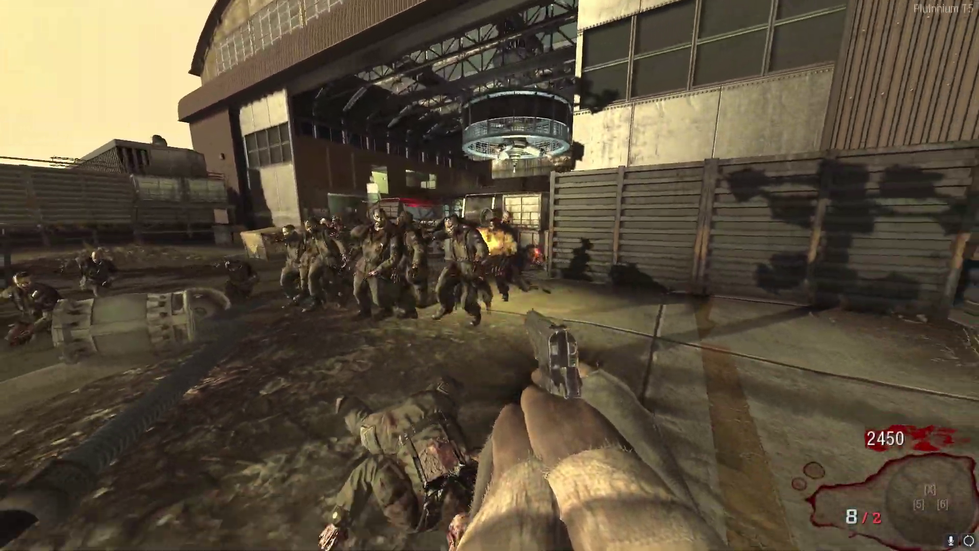
{"action": "left_click", "coordinate": [490, 275]}
{"action": "left_click", "coordinate": [489, 275]}
{"action": "left_click", "coordinate": [490, 275]}
{"action": "left_click", "coordinate": [490, 275]}
{"action": "left_click", "coordinate": [489, 276]}
{"action": "left_click", "coordinate": [490, 275]}
{"action": "left_click", "coordinate": [489, 276]}
{"action": "left_click", "coordinate": [490, 276]}
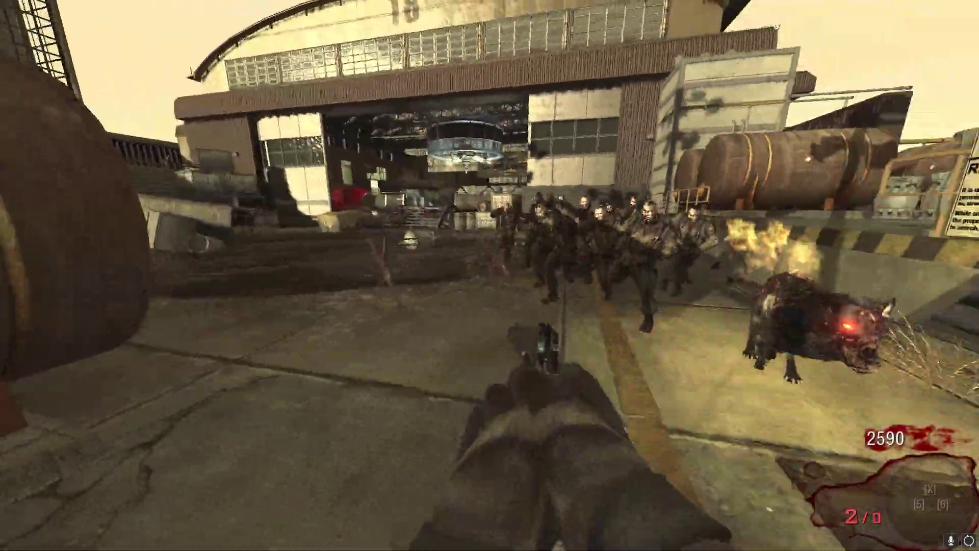
{"action": "left_click", "coordinate": [490, 276]}
{"action": "left_click", "coordinate": [489, 276]}
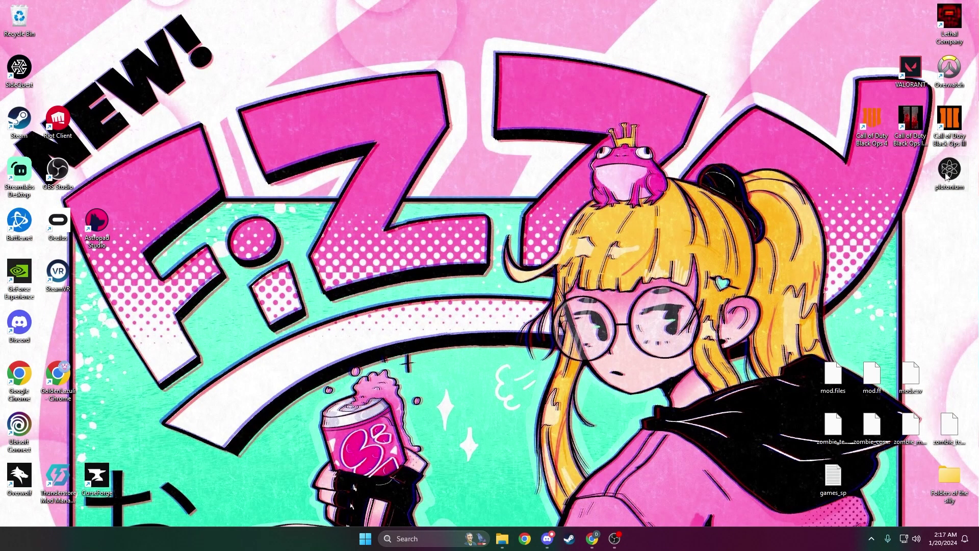
Step: Launch Plutonium from its desktop shortcut, view the Black Ops Zombies page, then close the launcher
{"action": "mouse_move", "coordinate": [947, 176]}
{"action": "left_mouse_down"}
{"action": "mouse_move", "coordinate": [908, 202]}
{"action": "mouse_move", "coordinate": [472, 255]}
{"action": "mouse_move", "coordinate": [487, 206]}
{"action": "left_mouse_up"}
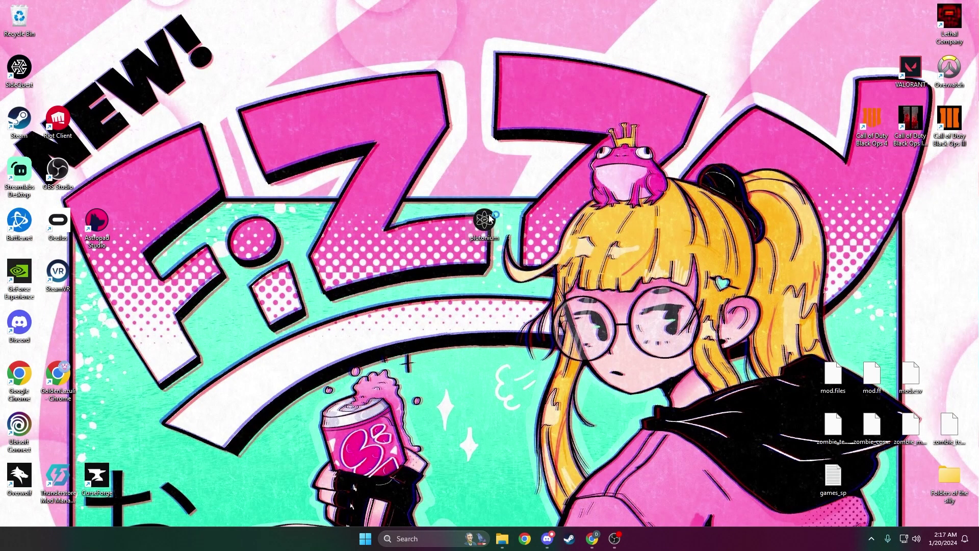
{"action": "double_click", "coordinate": [484, 221]}
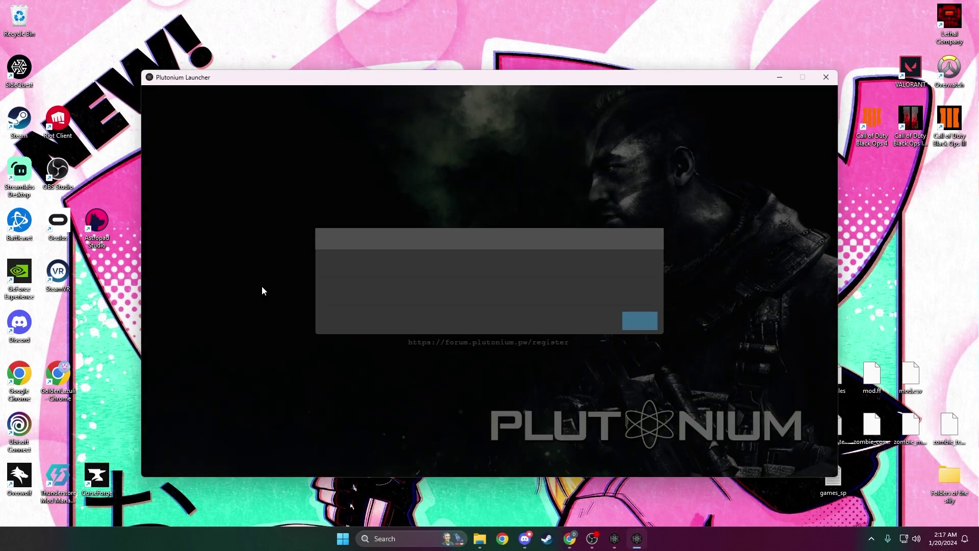
{"action": "left_click", "coordinate": [180, 239]}
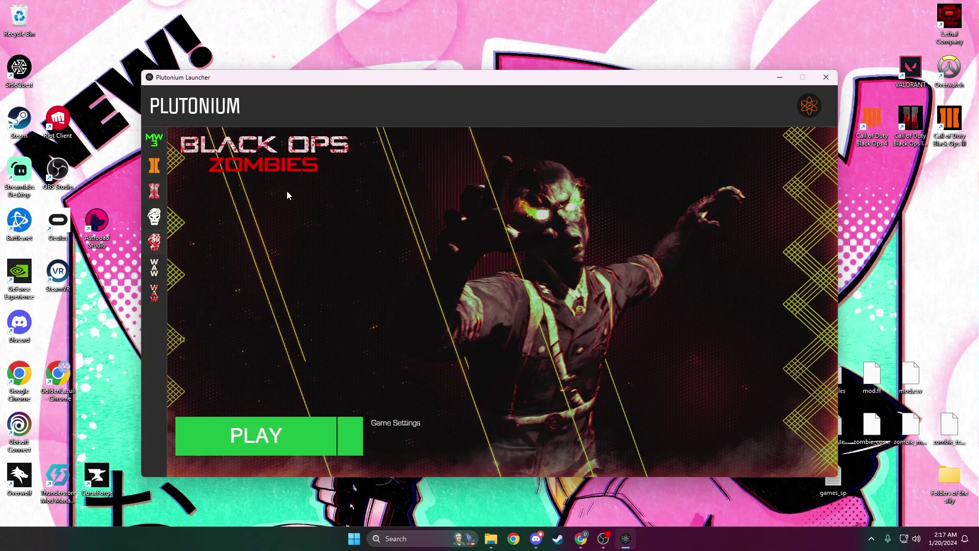
{"action": "left_click", "coordinate": [825, 75]}
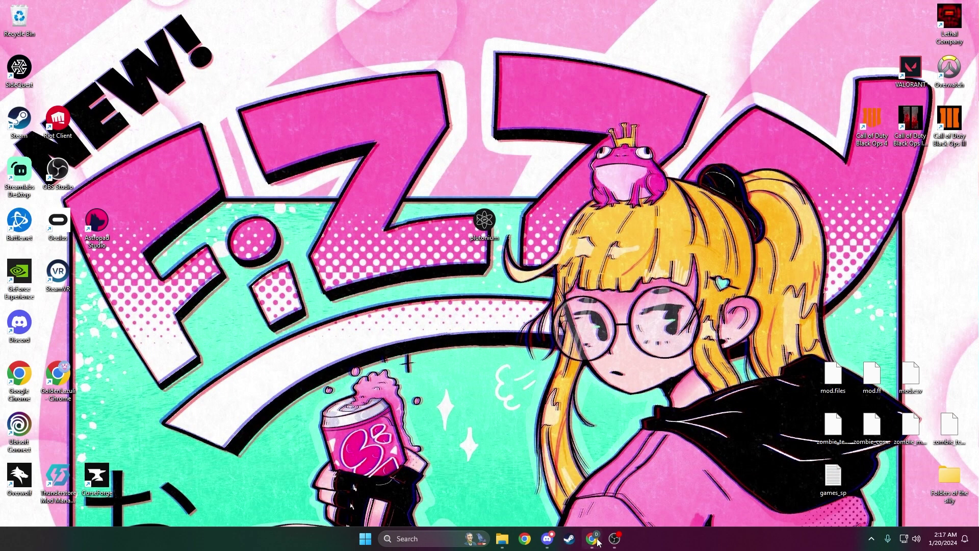
Step: Restore the yaboi-zombies/BO1-Full-Solo-Mods page in Chrome and read through its README
{"action": "left_click", "coordinate": [595, 542]}
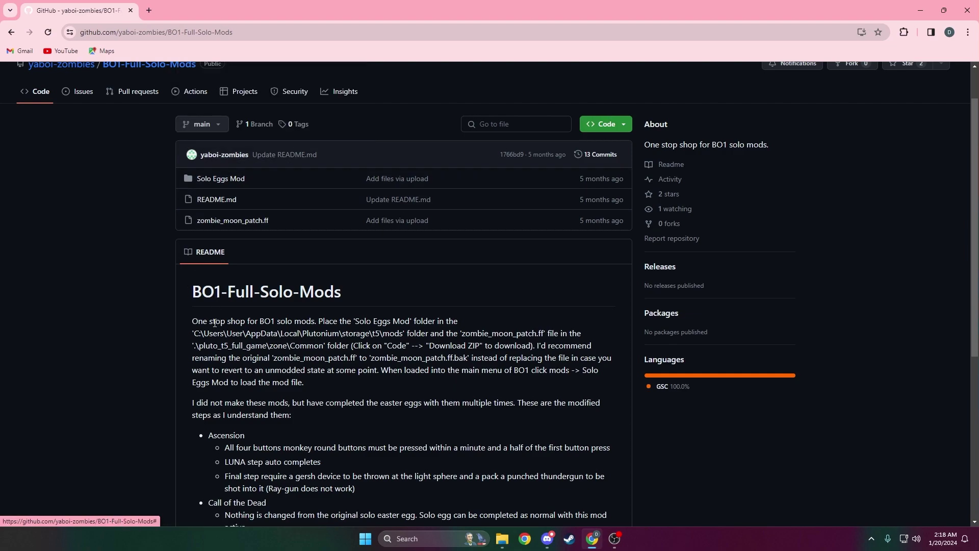
{"action": "scroll", "coordinate": [220, 332], "scroll_direction": "down", "scroll_amount": 5}
{"action": "scroll", "coordinate": [239, 222], "scroll_direction": "up", "scroll_amount": 3}
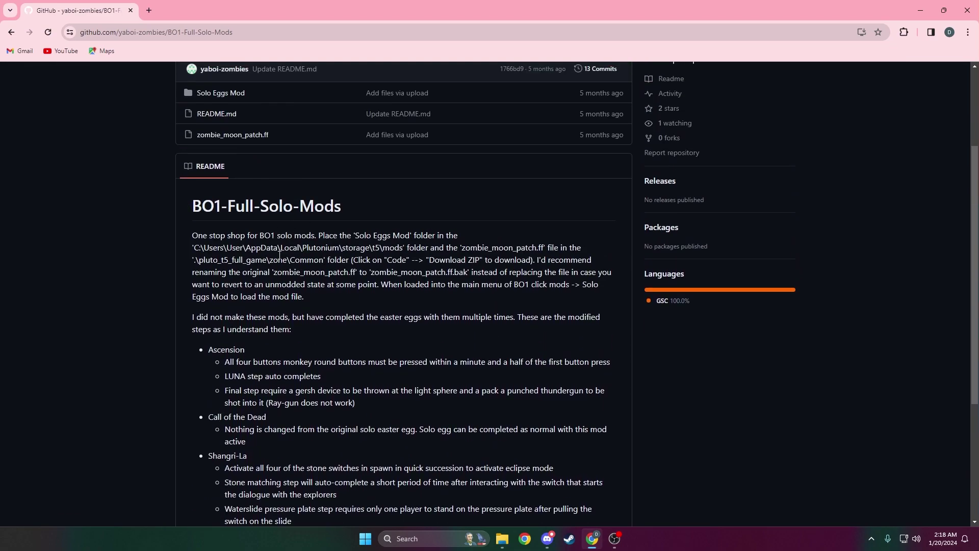
{"action": "scroll", "coordinate": [280, 254], "scroll_direction": "up", "scroll_amount": 3}
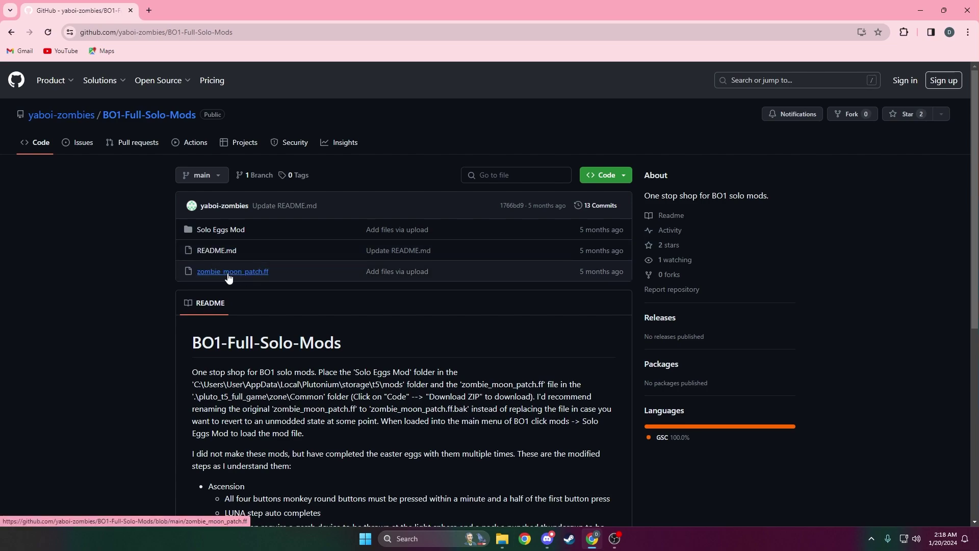
Step: Open the Solo Eggs Mod folder and download mod.files
{"action": "left_click", "coordinate": [226, 232]}
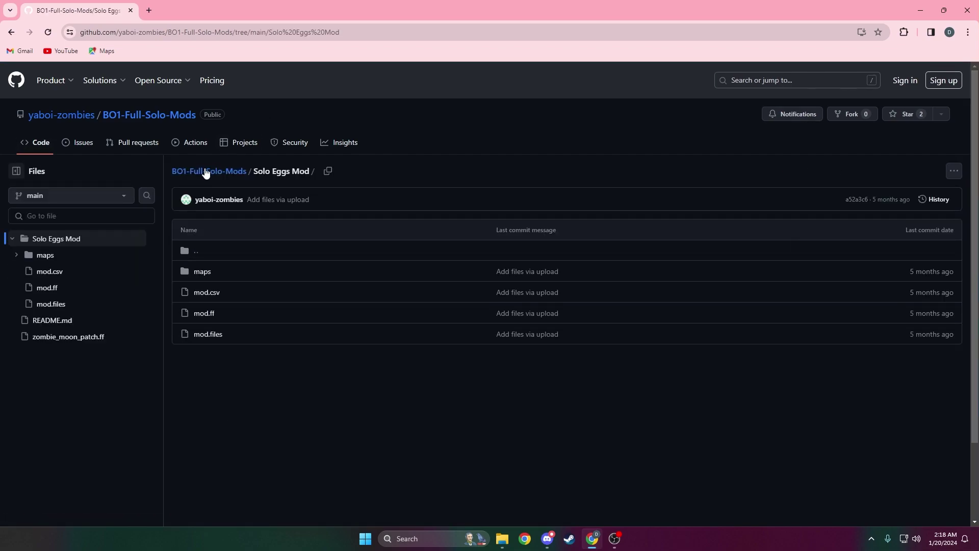
{"action": "left_click", "coordinate": [105, 196]}
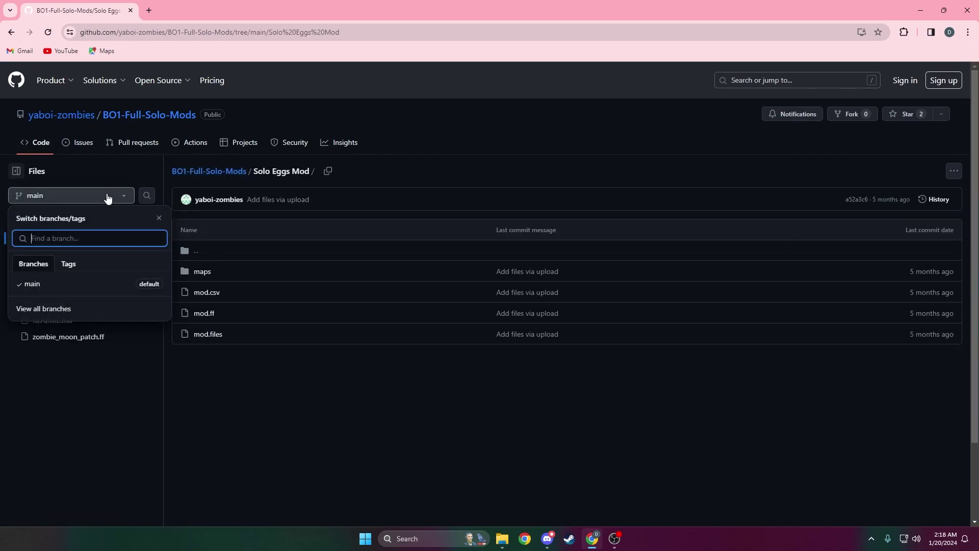
{"action": "left_click", "coordinate": [61, 283]}
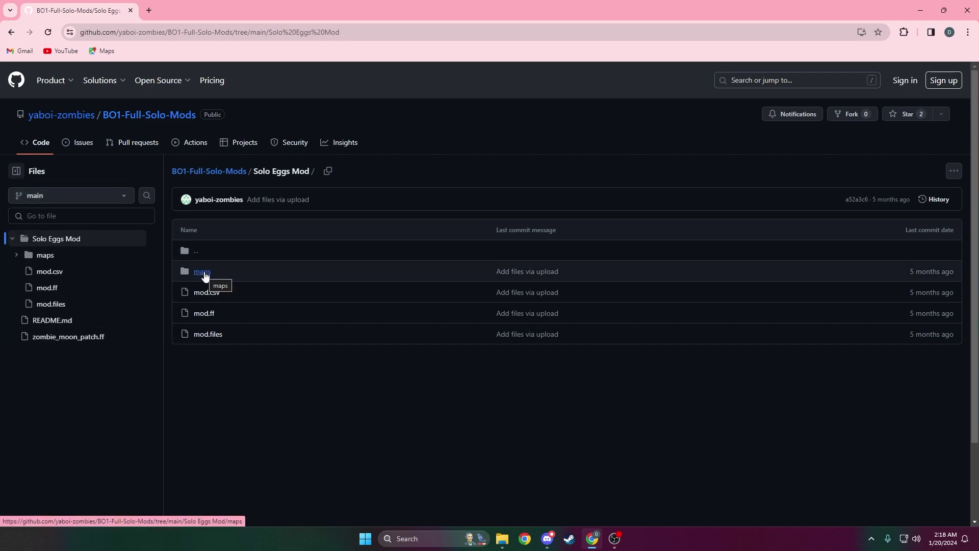
{"action": "left_click", "coordinate": [206, 336]}
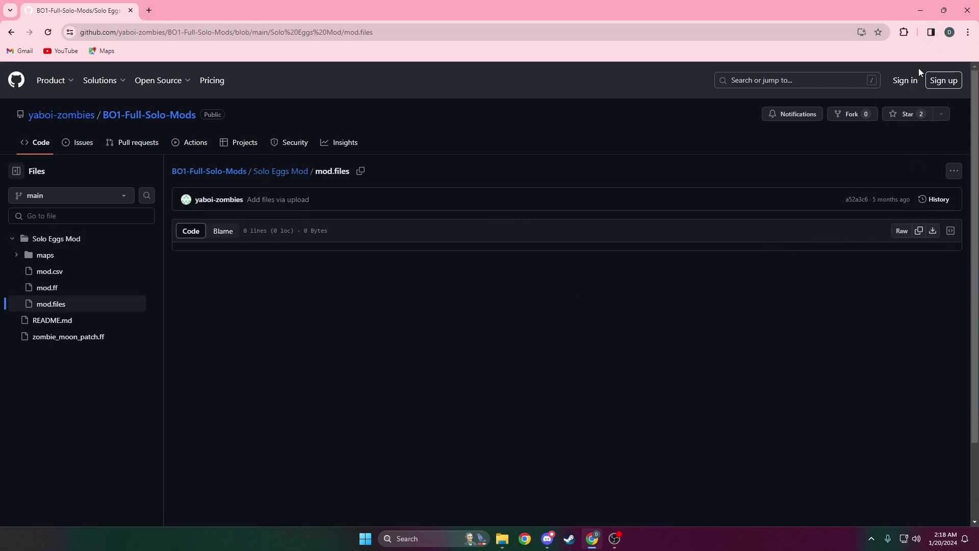
{"action": "left_click", "coordinate": [932, 233]}
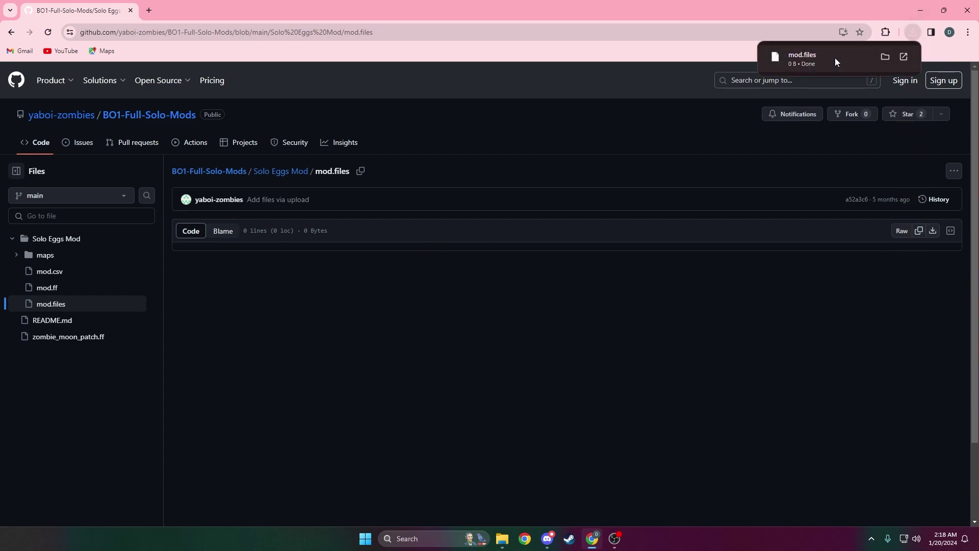
Step: Copy mod.files from Chrome's downloads list onto the desktop
{"action": "left_click", "coordinate": [944, 10]}
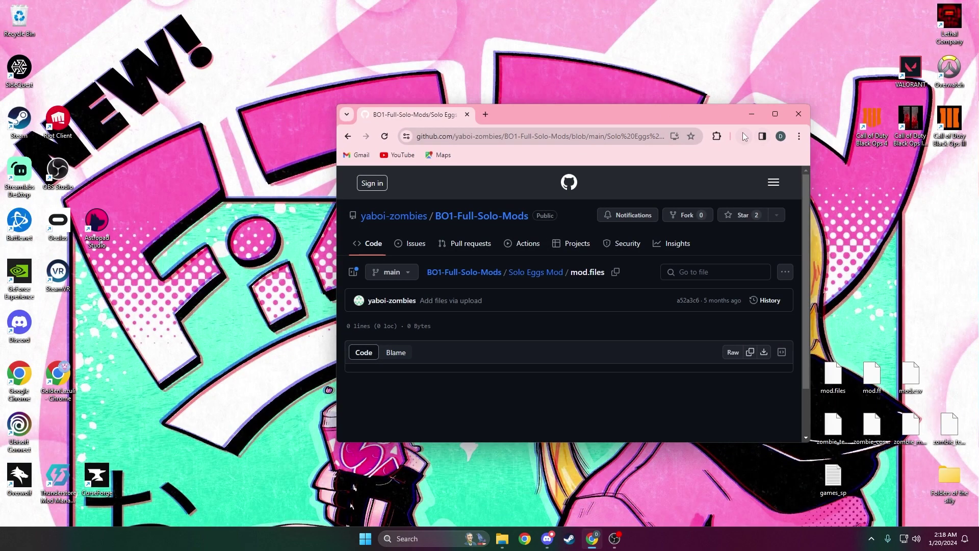
{"action": "left_click", "coordinate": [744, 137]}
{"action": "left_click_drag", "start_coordinate": [658, 184], "coordinate": [152, 307]}
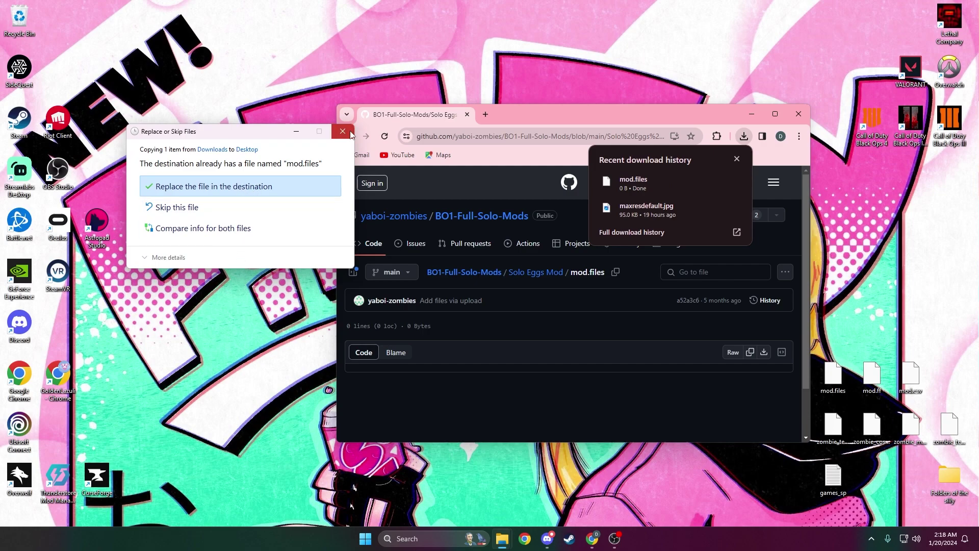
{"action": "left_click", "coordinate": [343, 131]}
{"action": "left_click", "coordinate": [347, 136]}
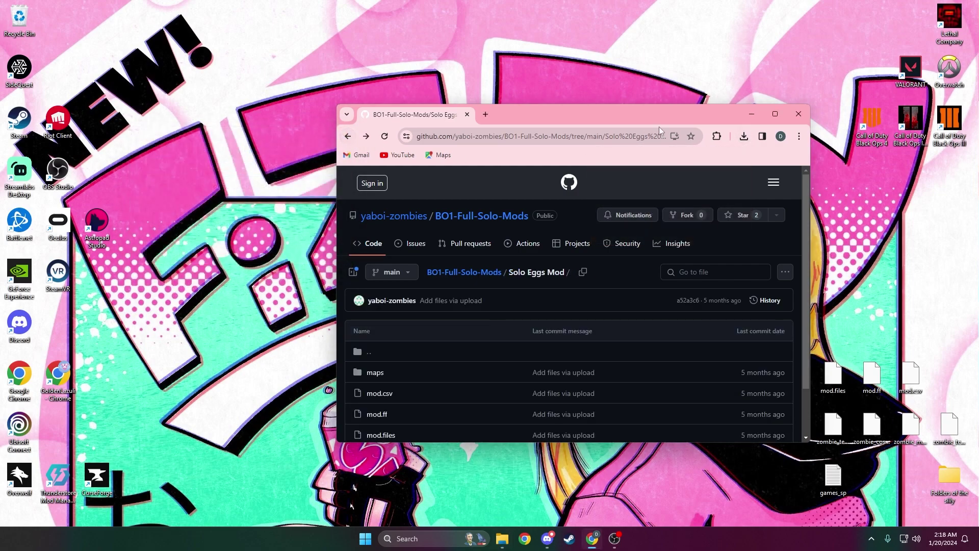
Step: Maximize the browser, preview mod.csv, and return to the Solo Eggs Mod listing
{"action": "left_click", "coordinate": [775, 113]}
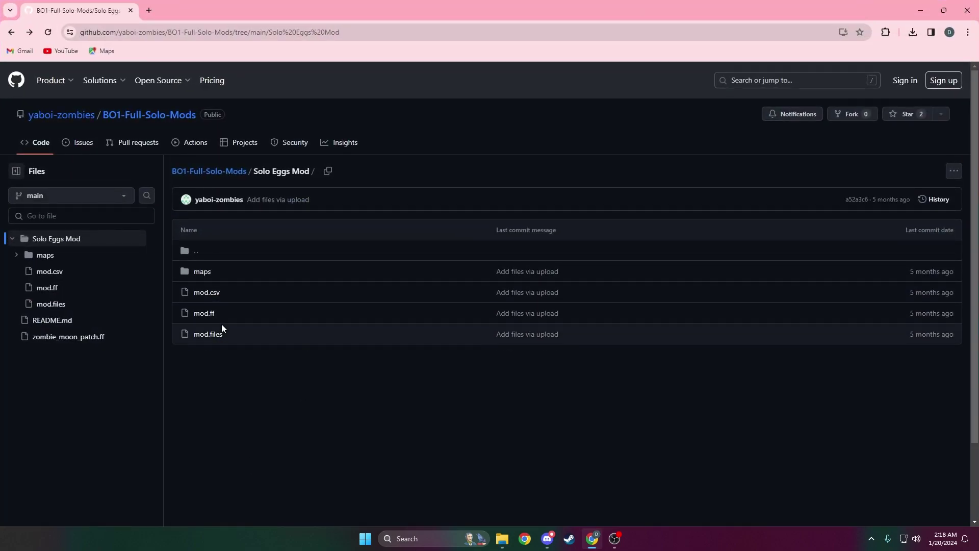
{"action": "left_click", "coordinate": [204, 292]}
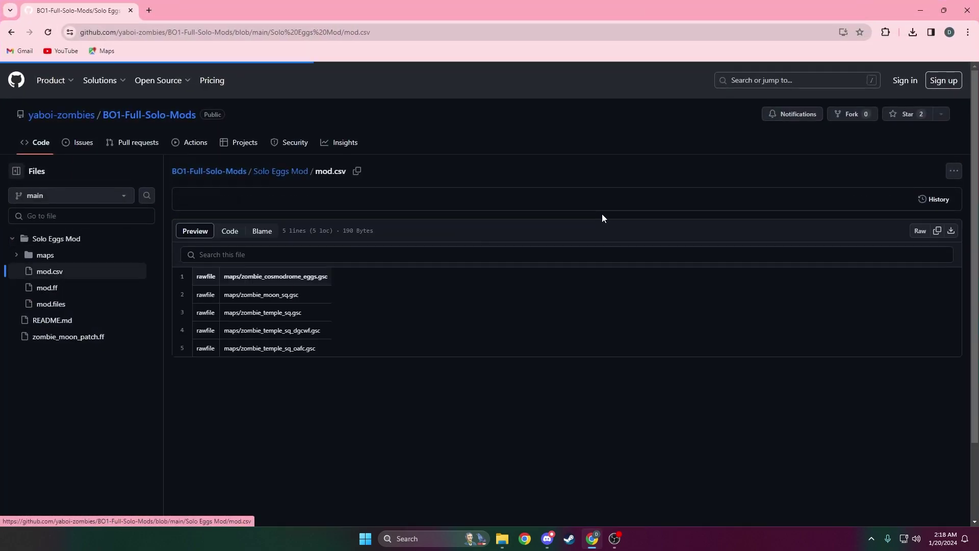
{"action": "left_click", "coordinate": [11, 29]}
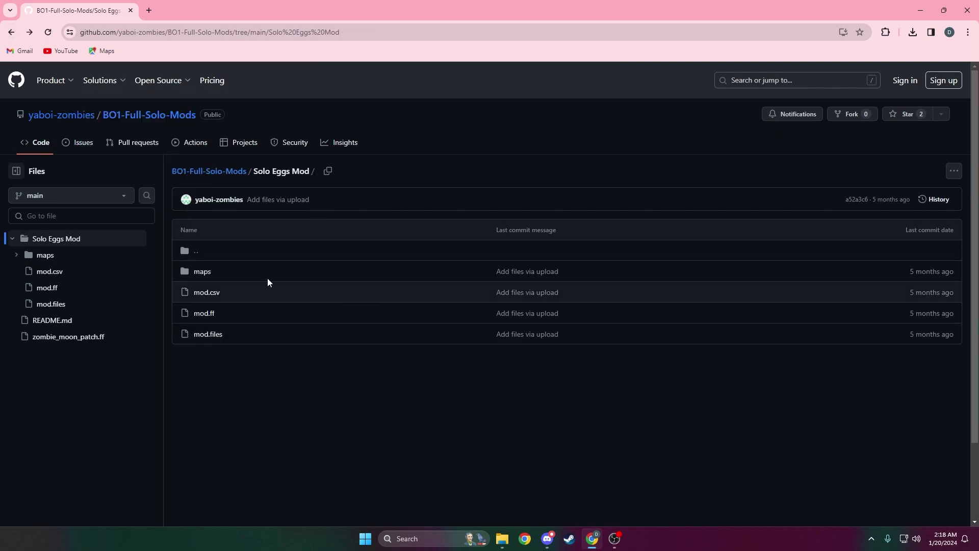
Step: Open the maps folder and the zombie_cosmodrome_eggs.gsc script
{"action": "left_click", "coordinate": [203, 272]}
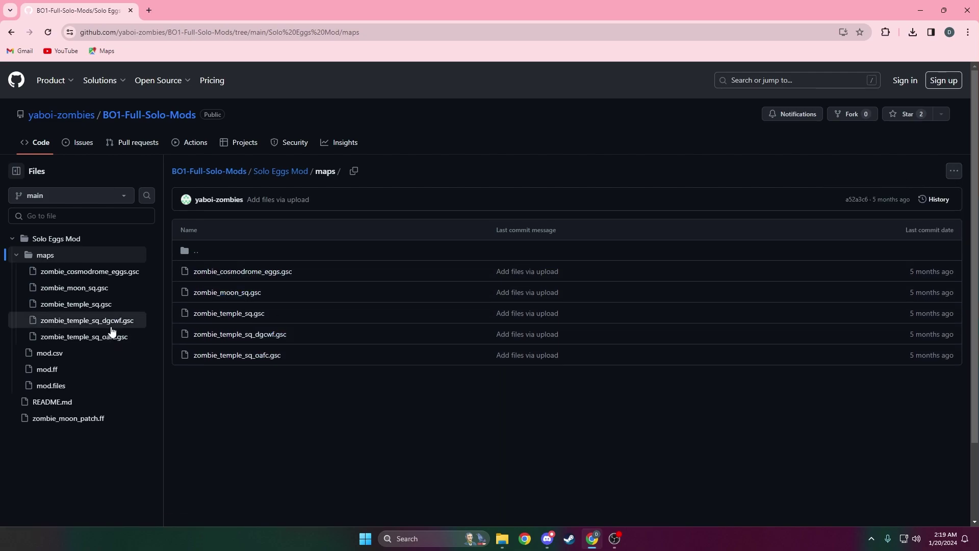
{"action": "left_click", "coordinate": [206, 273]}
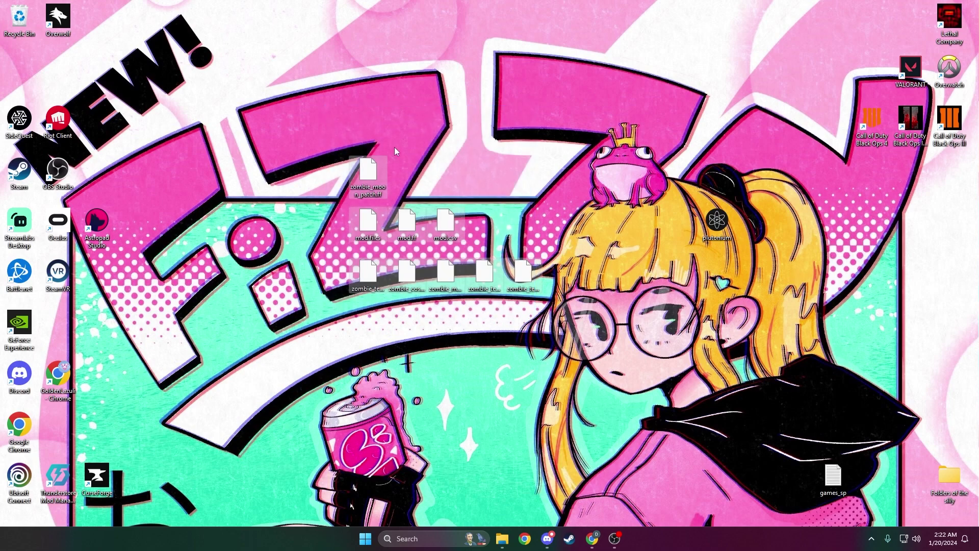
Step: Revisit the Solo Eggs Mod maps folder in Chrome, then minimize the browser to the desktop
{"action": "left_click", "coordinate": [388, 216]}
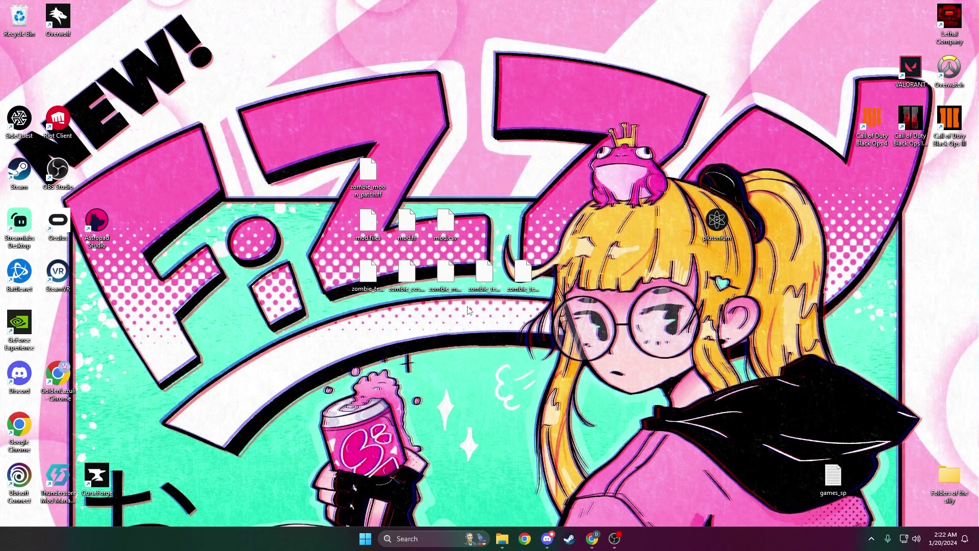
{"action": "left_click", "coordinate": [591, 539]}
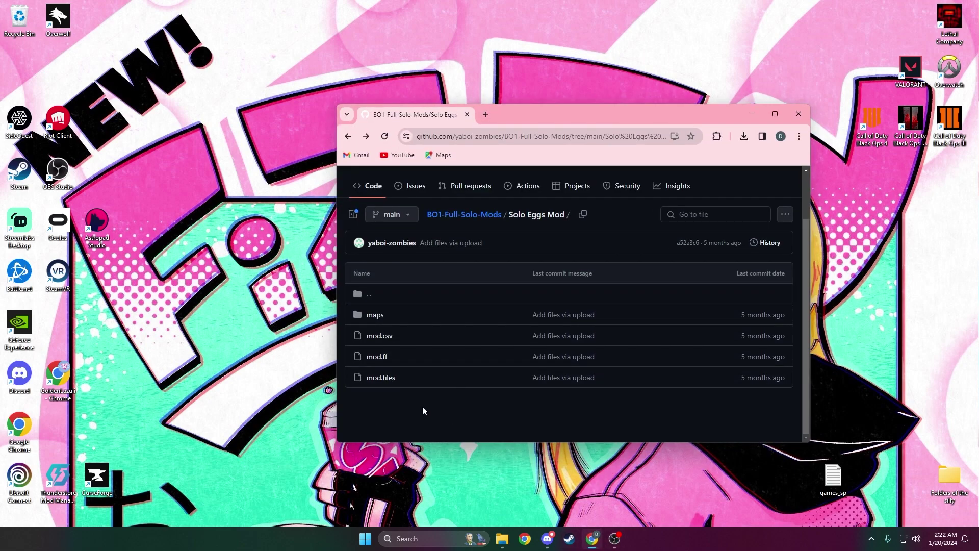
{"action": "left_click", "coordinate": [374, 315]}
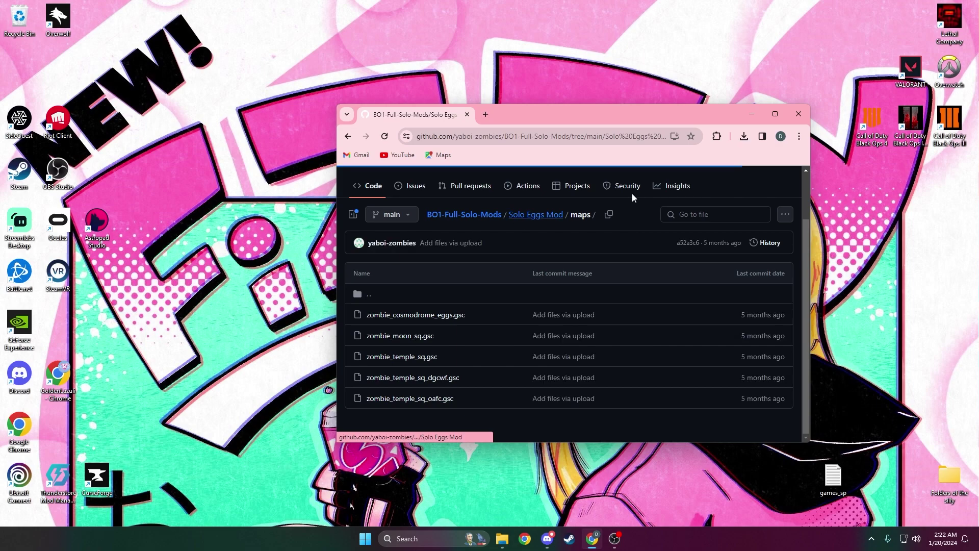
{"action": "left_click", "coordinate": [752, 115]}
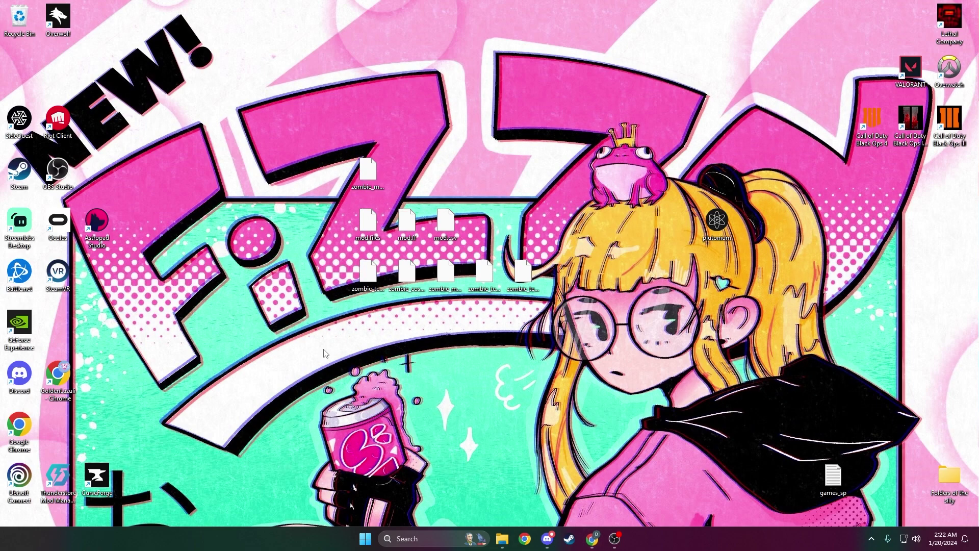
Step: Create a new desktop folder named maps
{"action": "right_click", "coordinate": [325, 353]}
{"action": "mouse_move", "coordinate": [433, 299]}
{"action": "left_click", "coordinate": [470, 297]}
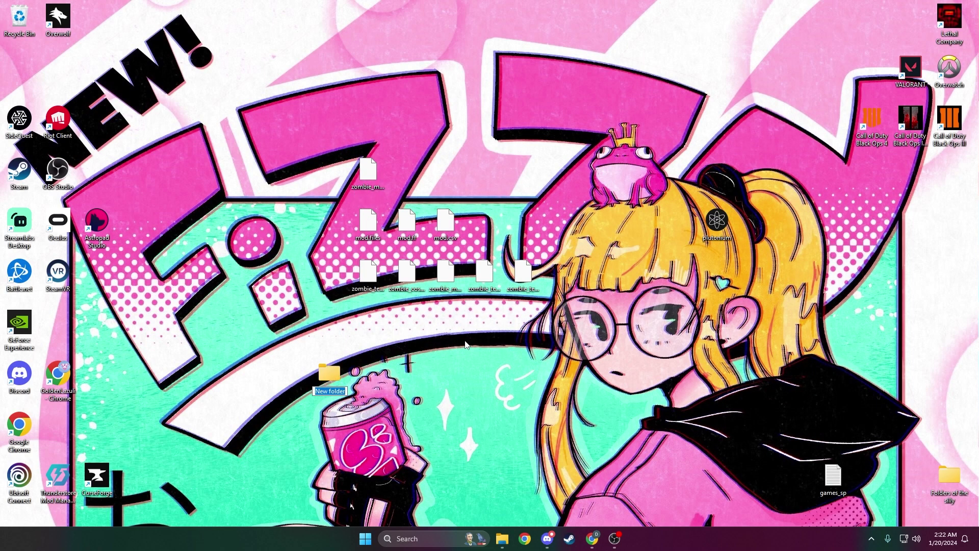
{"action": "type", "text": "M"}
{"action": "type", "text": "maps"}
{"action": "key", "text": "Return"}
Step: Move the five zombie .gsc script files into maps and place it beside the mod files
{"action": "left_click_drag", "start_coordinate": [325, 272], "coordinate": [581, 313]}
{"action": "mouse_move", "coordinate": [532, 282]}
{"action": "left_mouse_down"}
{"action": "mouse_move", "coordinate": [502, 338]}
{"action": "mouse_move", "coordinate": [331, 375]}
{"action": "mouse_move", "coordinate": [550, 280]}
{"action": "mouse_move", "coordinate": [505, 285]}
{"action": "mouse_move", "coordinate": [532, 292]}
{"action": "mouse_move", "coordinate": [333, 375]}
{"action": "mouse_move", "coordinate": [402, 201]}
{"action": "mouse_move", "coordinate": [378, 131]}
{"action": "left_mouse_up"}
{"action": "mouse_move", "coordinate": [450, 165]}
{"action": "left_mouse_down"}
{"action": "mouse_move", "coordinate": [410, 168]}
{"action": "mouse_move", "coordinate": [378, 118]}
{"action": "left_mouse_up"}
{"action": "left_click_drag", "start_coordinate": [408, 171], "coordinate": [386, 168]}
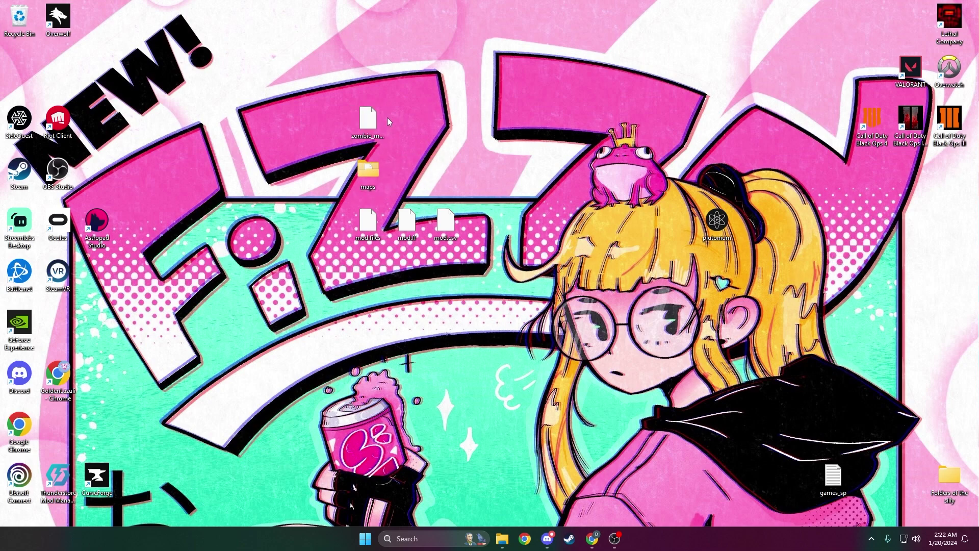
Step: Navigate from the Plutonium search result to storage\t5\mods
{"action": "mouse_move", "coordinate": [503, 538]}
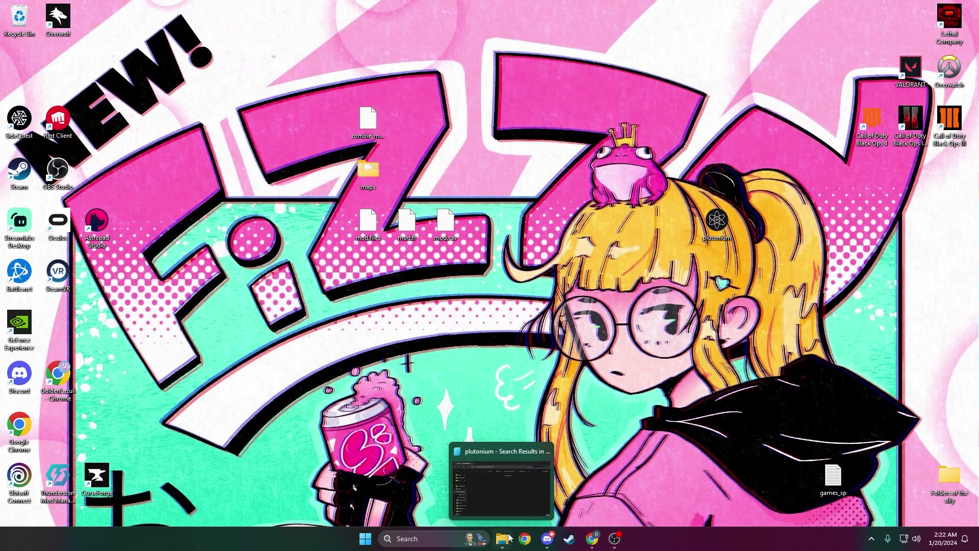
{"action": "left_click", "coordinate": [503, 484]}
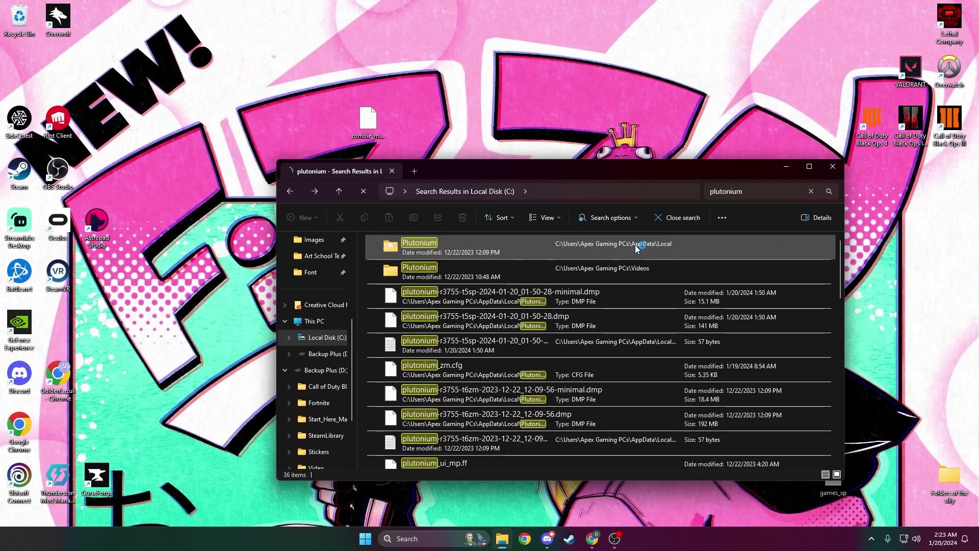
{"action": "double_click", "coordinate": [665, 244]}
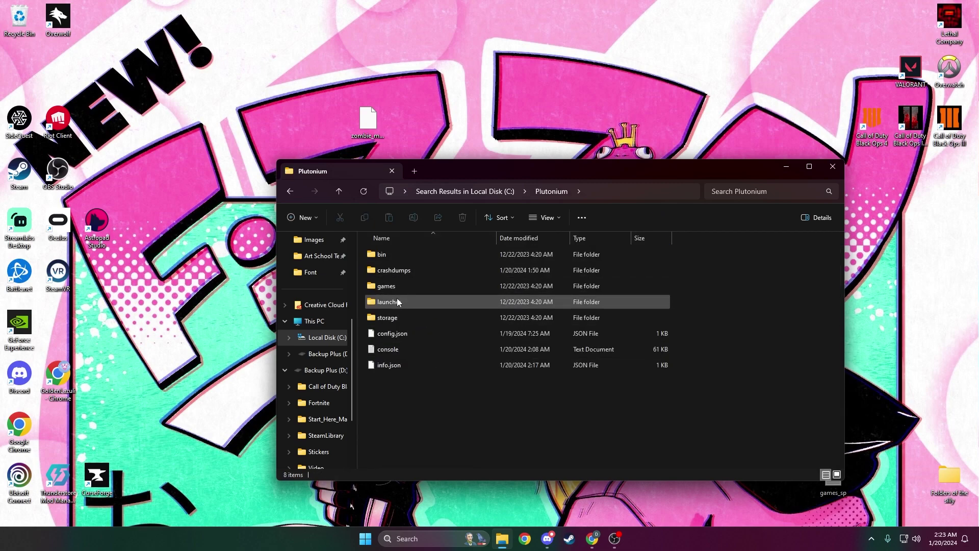
{"action": "double_click", "coordinate": [393, 316]}
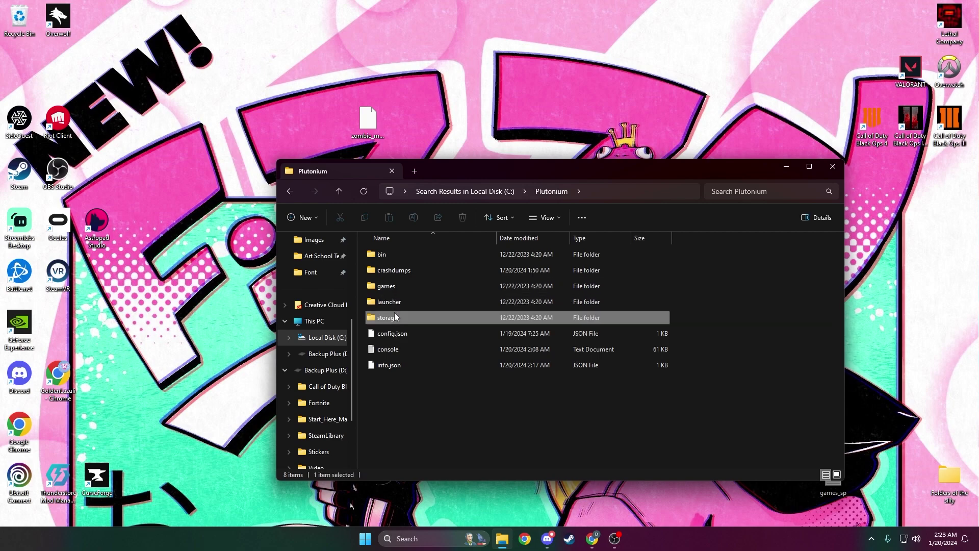
{"action": "double_click", "coordinate": [385, 302]}
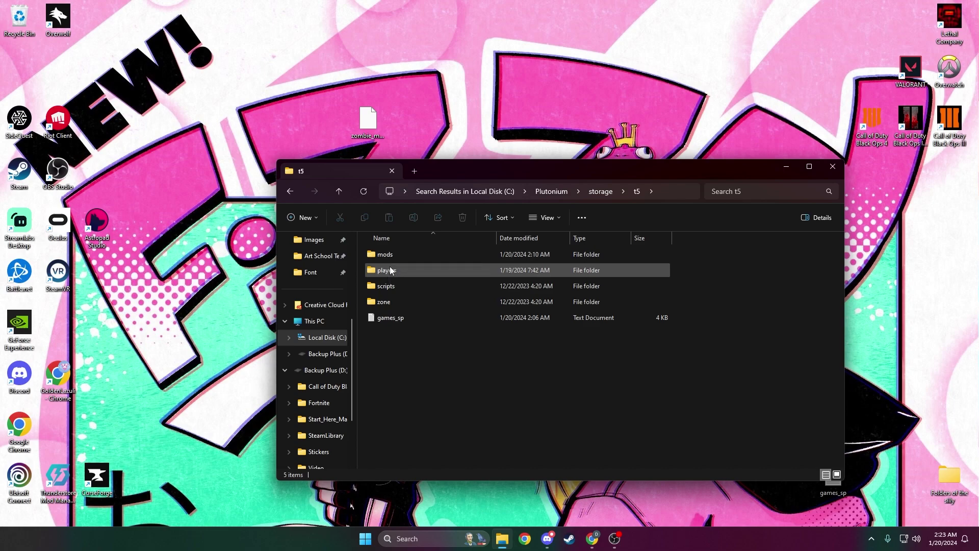
{"action": "right_click", "coordinate": [389, 382]}
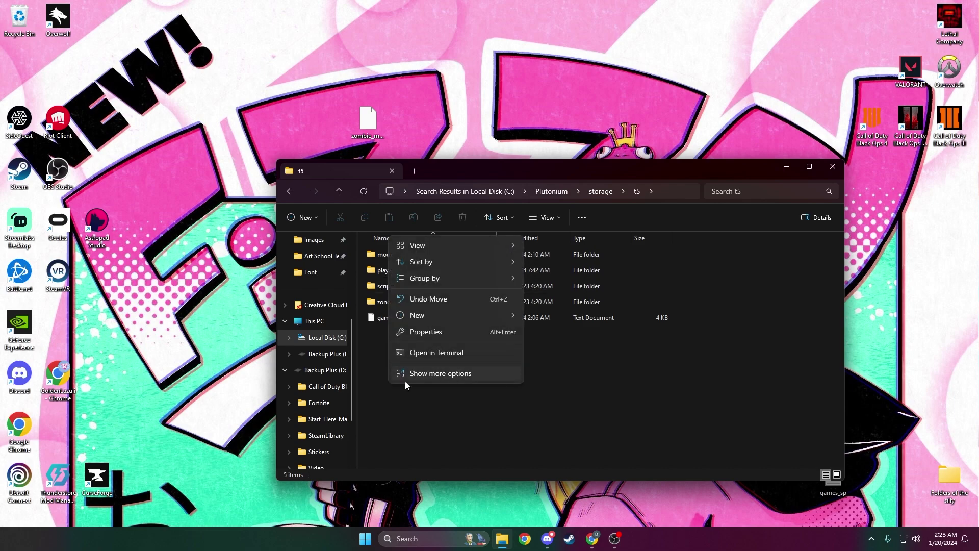
{"action": "key", "text": "Escape"}
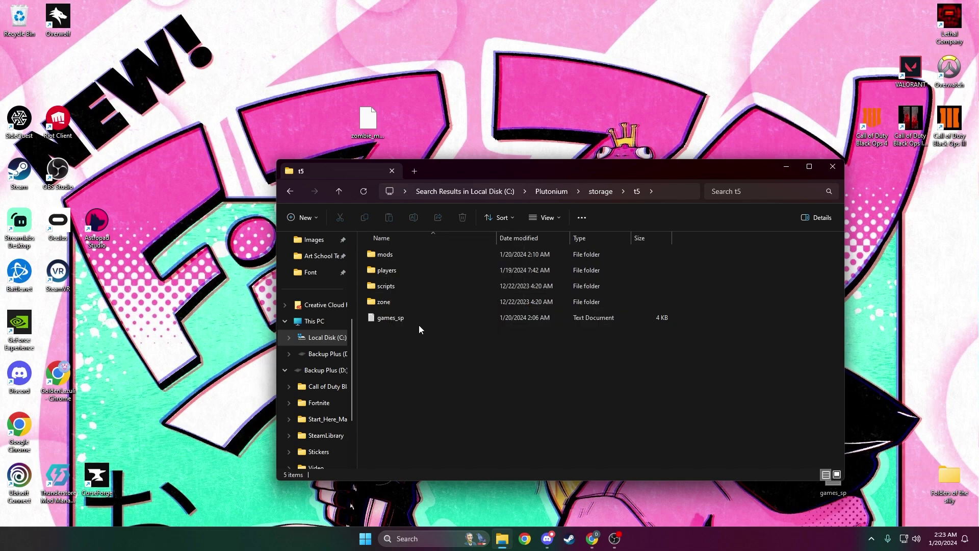
{"action": "double_click", "coordinate": [409, 255]}
Step: Drag the desktop maps folder, mod.csv, mod.ff and mod.files into mods
{"action": "mouse_move", "coordinate": [467, 176]}
{"action": "left_mouse_down"}
{"action": "mouse_move", "coordinate": [555, 275]}
{"action": "mouse_move", "coordinate": [521, 272]}
{"action": "left_mouse_up"}
{"action": "left_click_drag", "start_coordinate": [343, 173], "coordinate": [459, 237]}
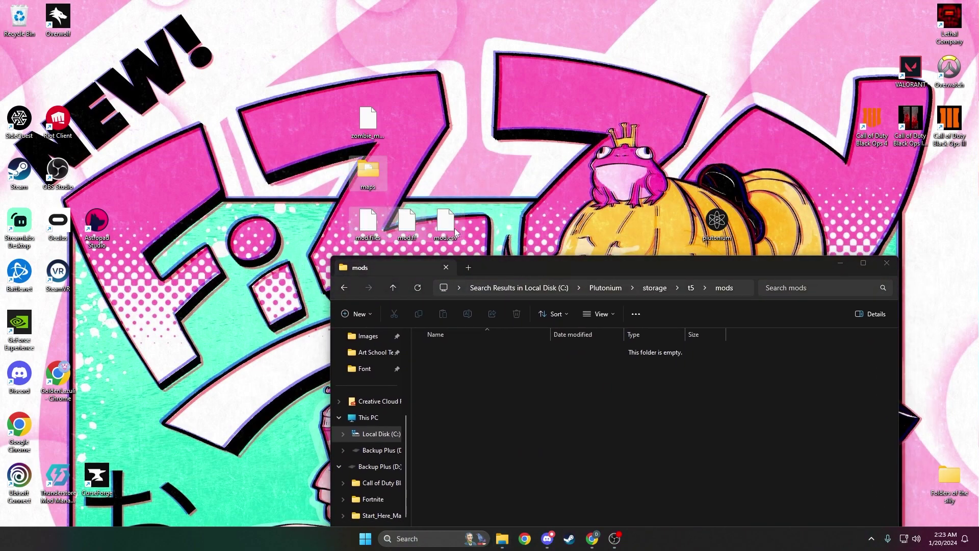
{"action": "mouse_move", "coordinate": [347, 230]}
{"action": "left_mouse_down"}
{"action": "mouse_move", "coordinate": [449, 241]}
{"action": "mouse_move", "coordinate": [528, 408]}
{"action": "left_mouse_up"}
{"action": "mouse_move", "coordinate": [369, 171]}
{"action": "left_mouse_down"}
{"action": "mouse_move", "coordinate": [455, 343]}
{"action": "mouse_move", "coordinate": [479, 429]}
{"action": "left_mouse_up"}
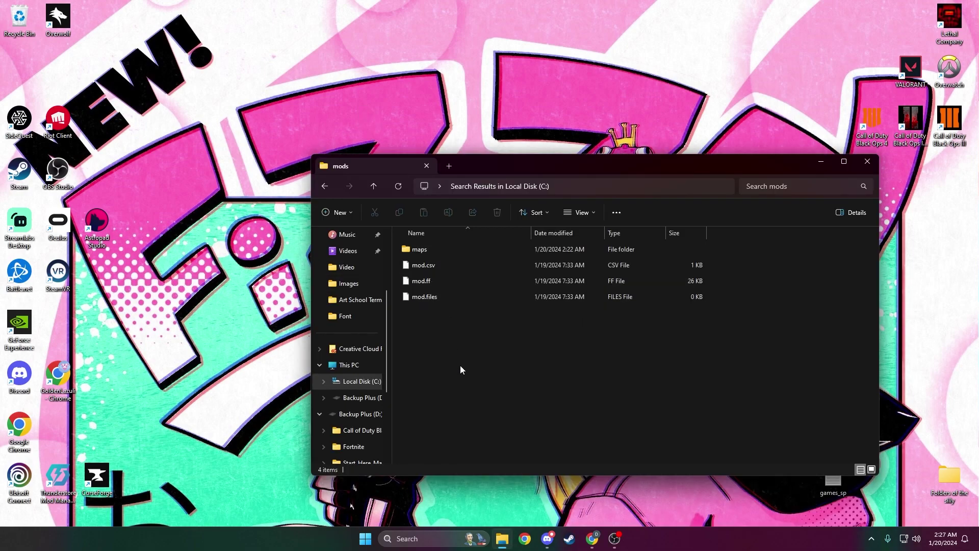
Step: Create a new folder named Solo Eggss Mod inside mods
{"action": "right_click", "coordinate": [443, 338]}
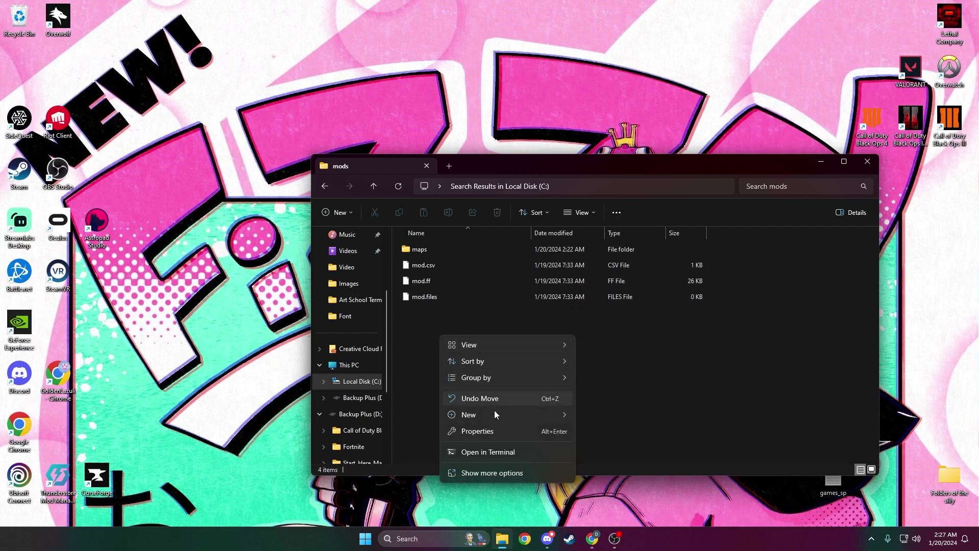
{"action": "mouse_move", "coordinate": [494, 415]}
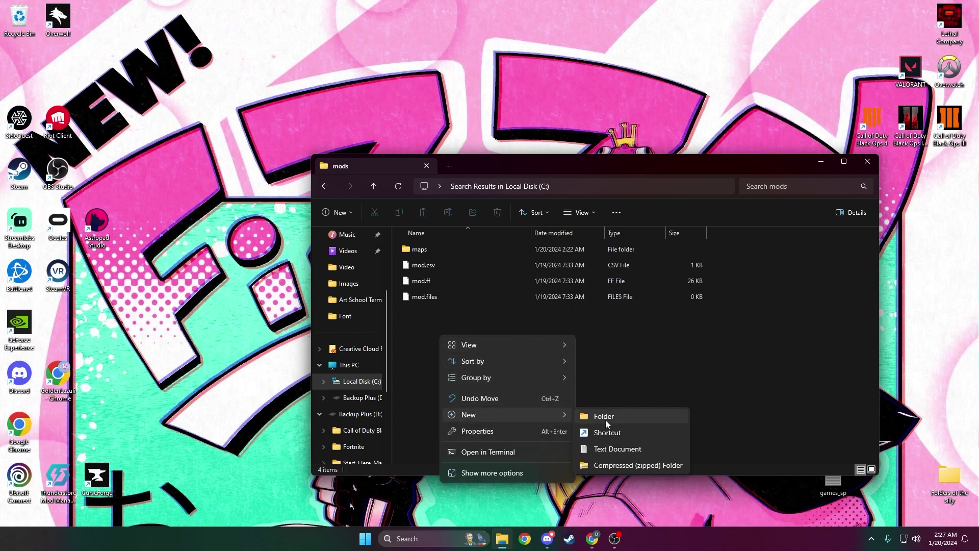
{"action": "left_click", "coordinate": [606, 420]}
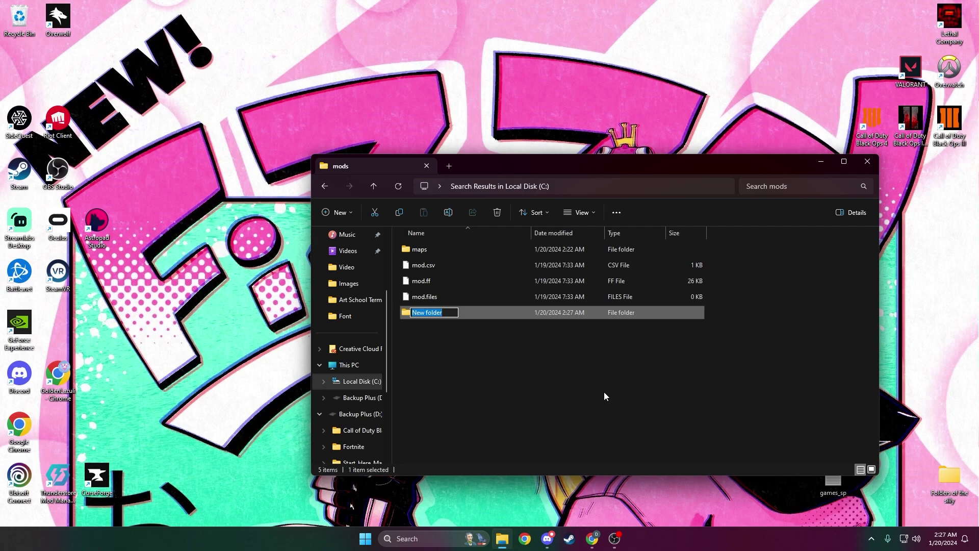
{"action": "type", "text": "Sol"}
{"action": "type", "text": "Mod"}
{"action": "key", "text": "BackSpace"}
{"action": "key", "text": "BackSpace"}
{"action": "type", "text": "od"}
{"action": "key", "text": "Return"}
Step: Move maps, mod.csv, mod.ff and mod.files into Solo Eggss Mod, then go back to t5
{"action": "left_click", "coordinate": [408, 338]}
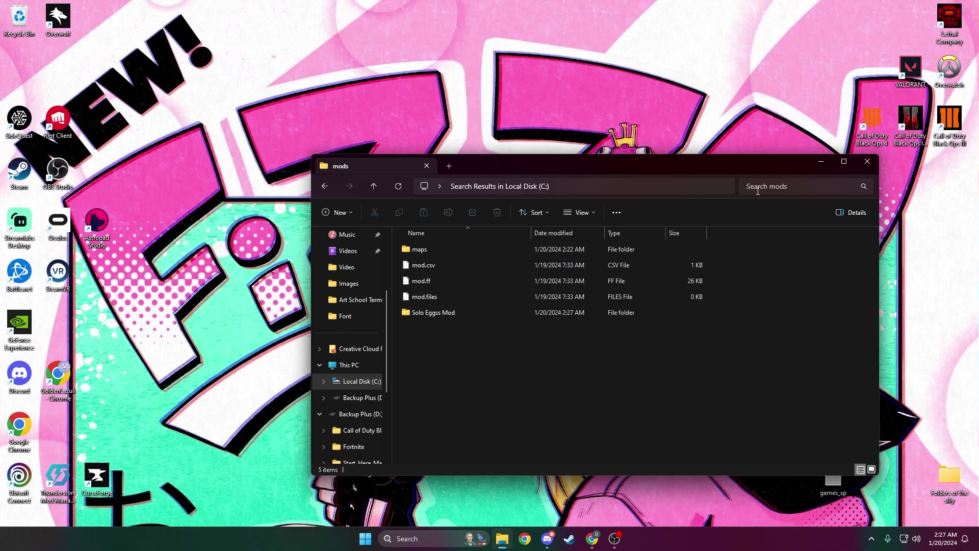
{"action": "mouse_move", "coordinate": [714, 246]}
{"action": "left_mouse_down"}
{"action": "mouse_move", "coordinate": [601, 289]}
{"action": "mouse_move", "coordinate": [590, 283]}
{"action": "left_mouse_up"}
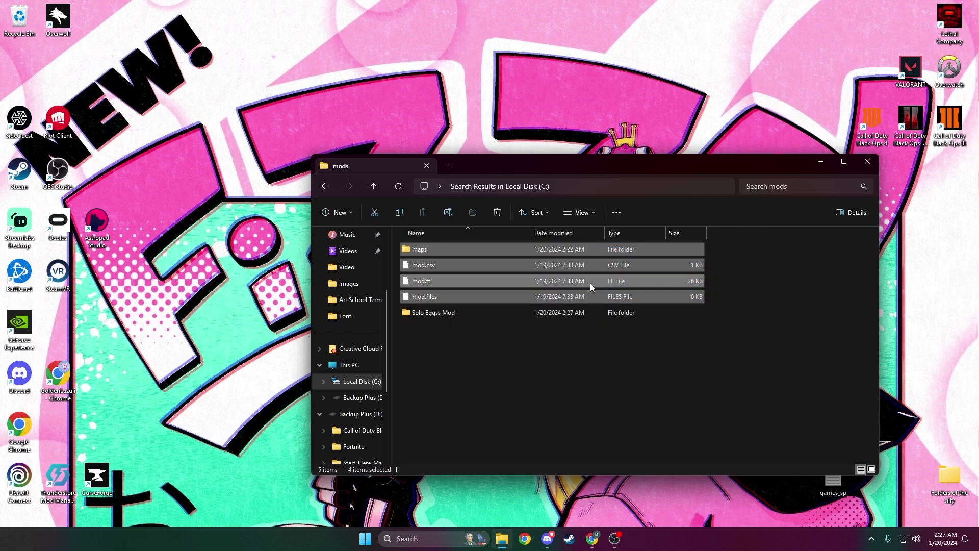
{"action": "left_click_drag", "start_coordinate": [517, 250], "coordinate": [510, 313]}
{"action": "left_click", "coordinate": [324, 186]}
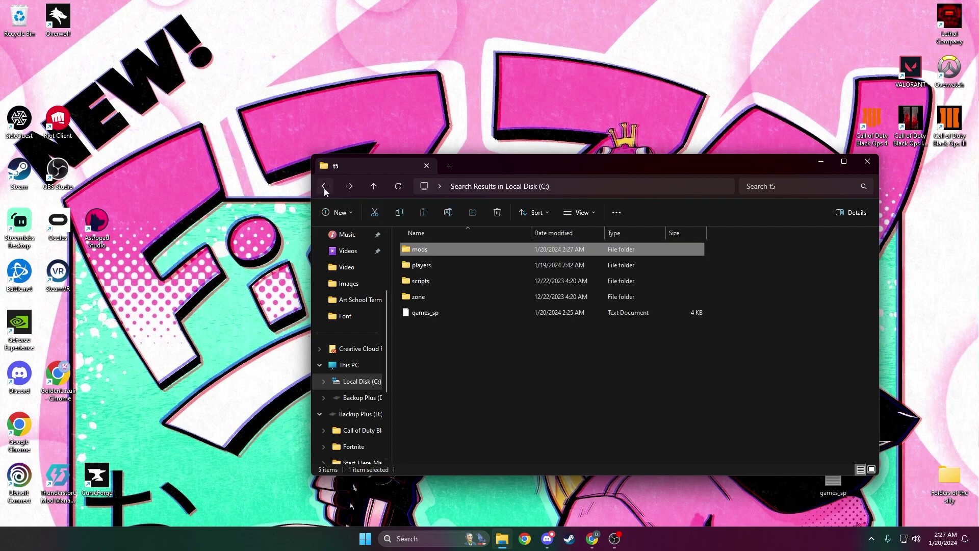
Step: Return to mods, reposition the patch file on the desktop, and open Local Disk (C:) in a new tab
{"action": "left_click", "coordinate": [349, 186]}
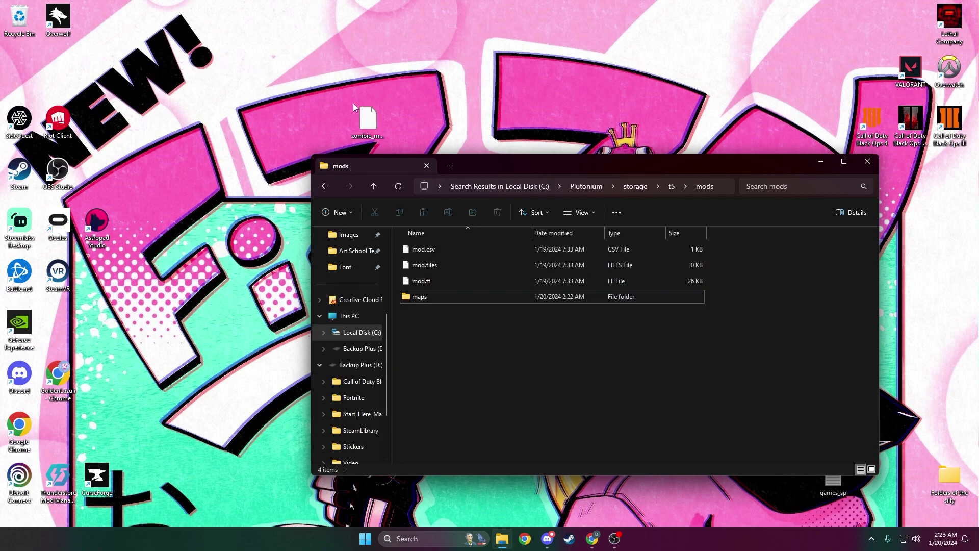
{"action": "left_click_drag", "start_coordinate": [356, 107], "coordinate": [434, 55]}
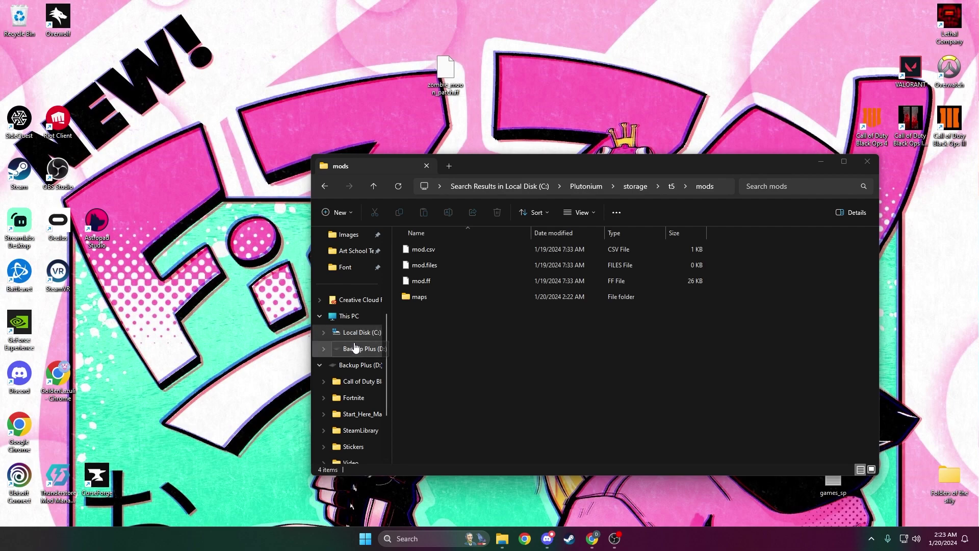
{"action": "left_click", "coordinate": [451, 164]}
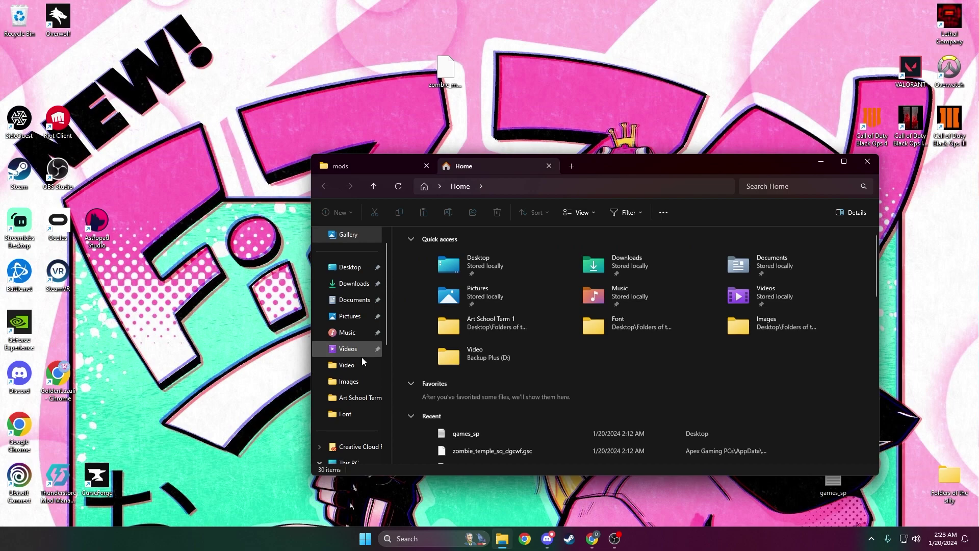
{"action": "scroll", "coordinate": [363, 361], "scroll_direction": "down", "scroll_amount": 3}
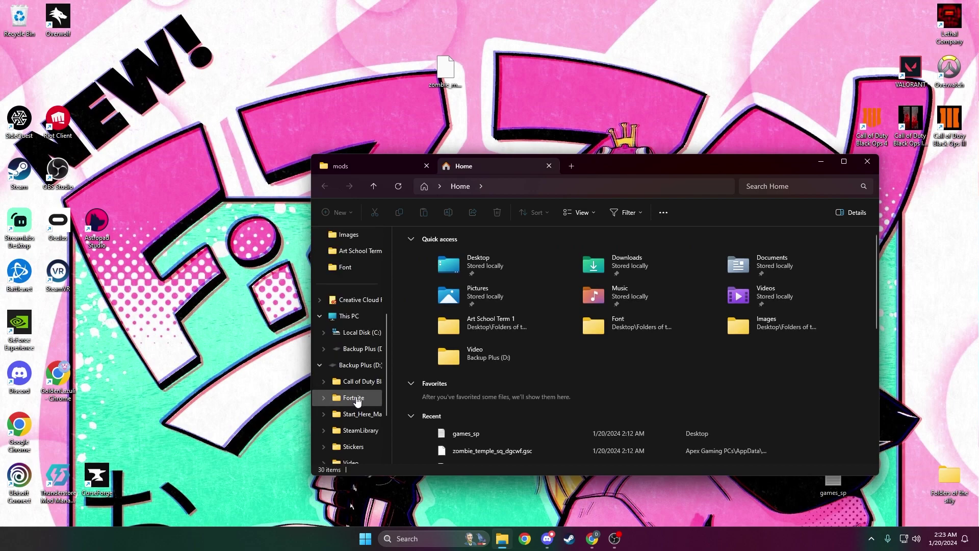
{"action": "left_click", "coordinate": [352, 339]}
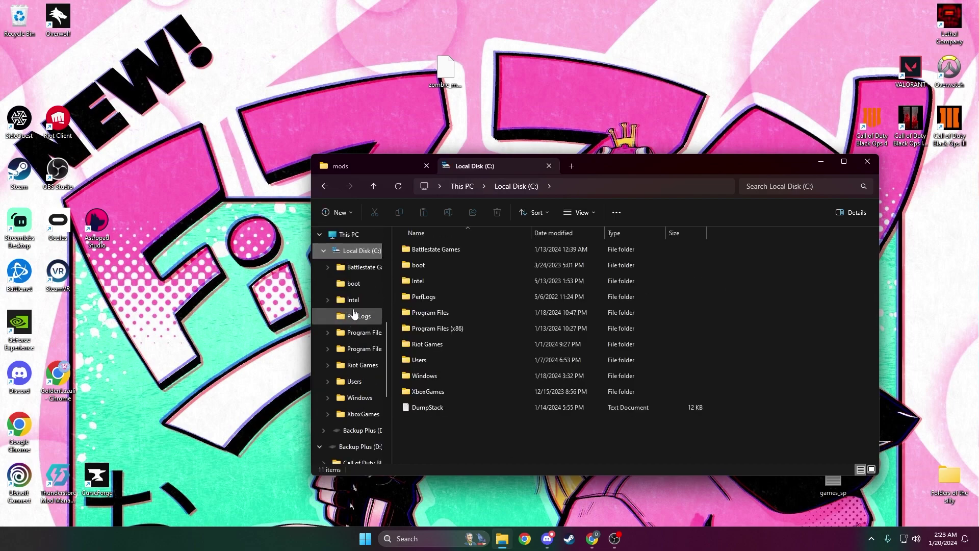
Step: Browse to Program Files (x86)\Steam\steamapps\common\Call of Duty Black Ops\zone
{"action": "double_click", "coordinate": [448, 329]}
{"action": "scroll", "coordinate": [424, 422], "scroll_direction": "down", "scroll_amount": 3}
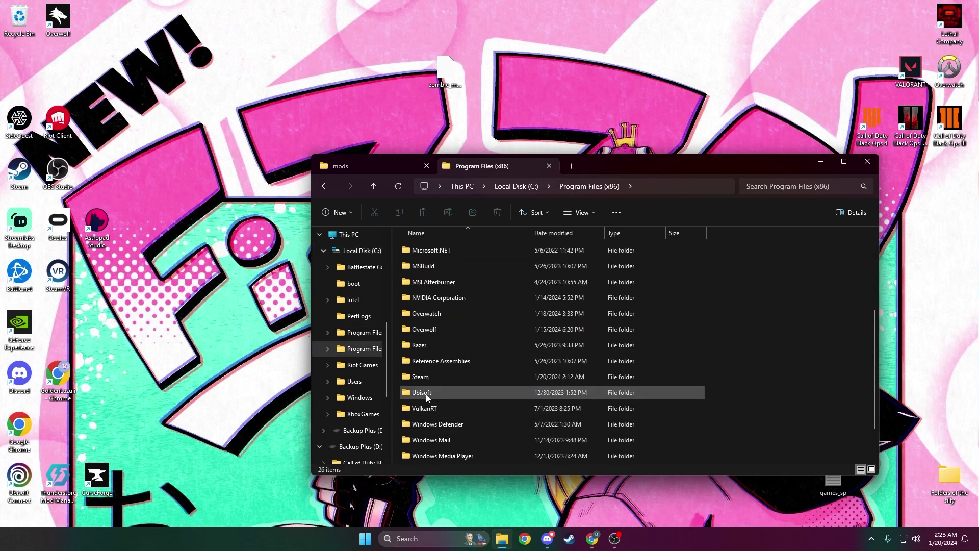
{"action": "left_click", "coordinate": [426, 375]}
{"action": "double_click", "coordinate": [425, 376]}
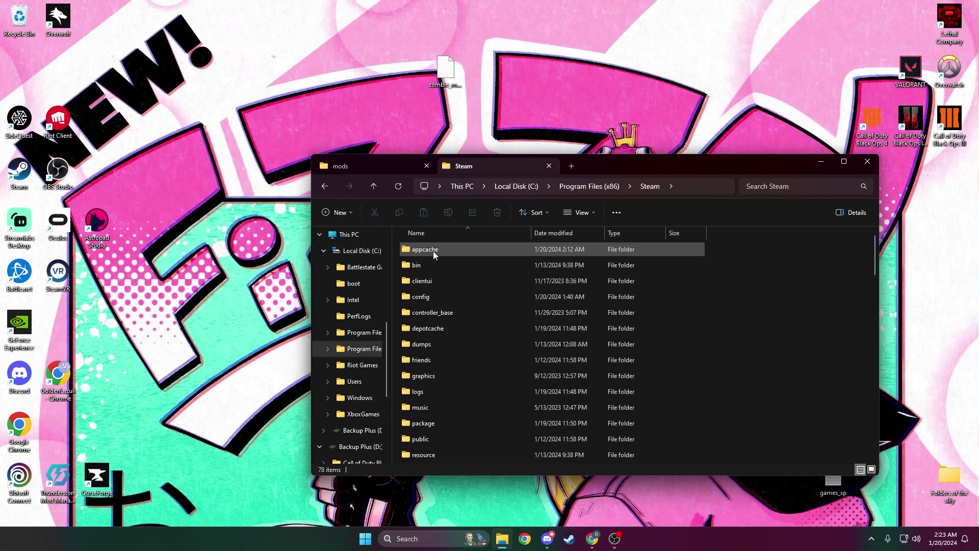
{"action": "scroll", "coordinate": [434, 396], "scroll_direction": "down", "scroll_amount": 3}
{"action": "double_click", "coordinate": [432, 349]}
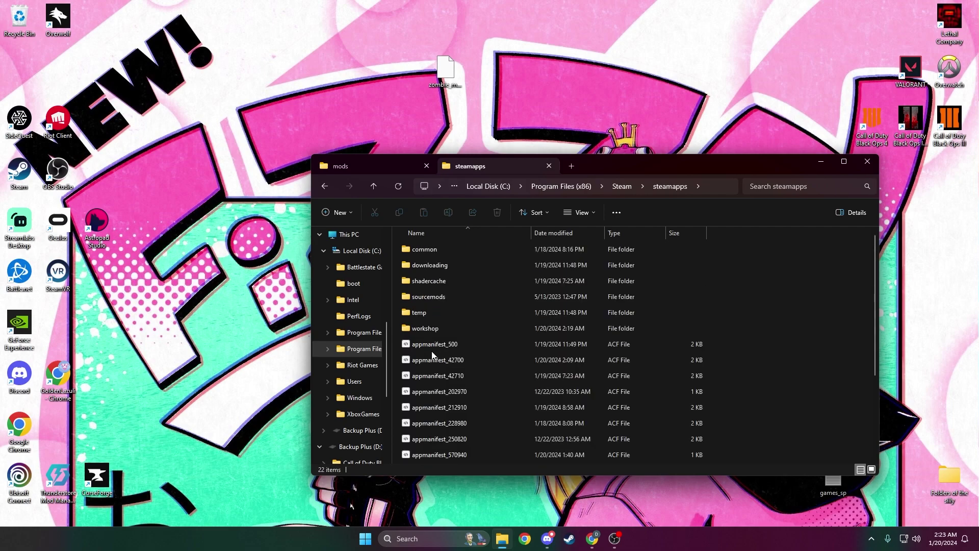
{"action": "left_click", "coordinate": [430, 252]}
{"action": "double_click", "coordinate": [430, 253]}
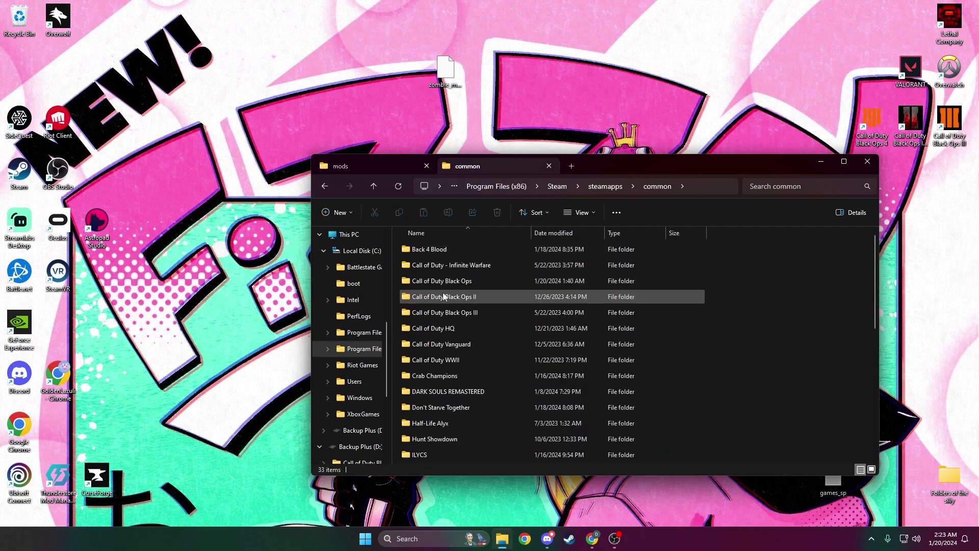
{"action": "double_click", "coordinate": [441, 281]}
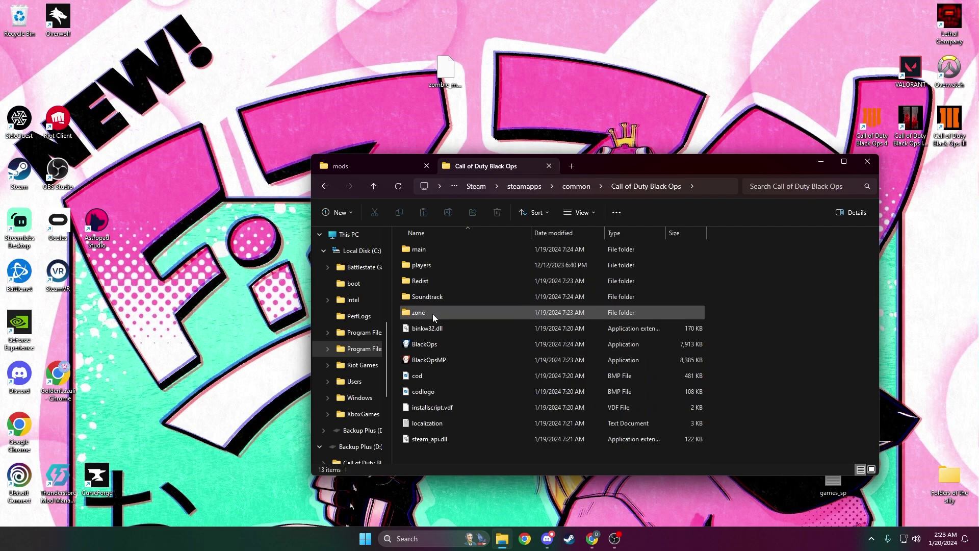
{"action": "double_click", "coordinate": [432, 313]}
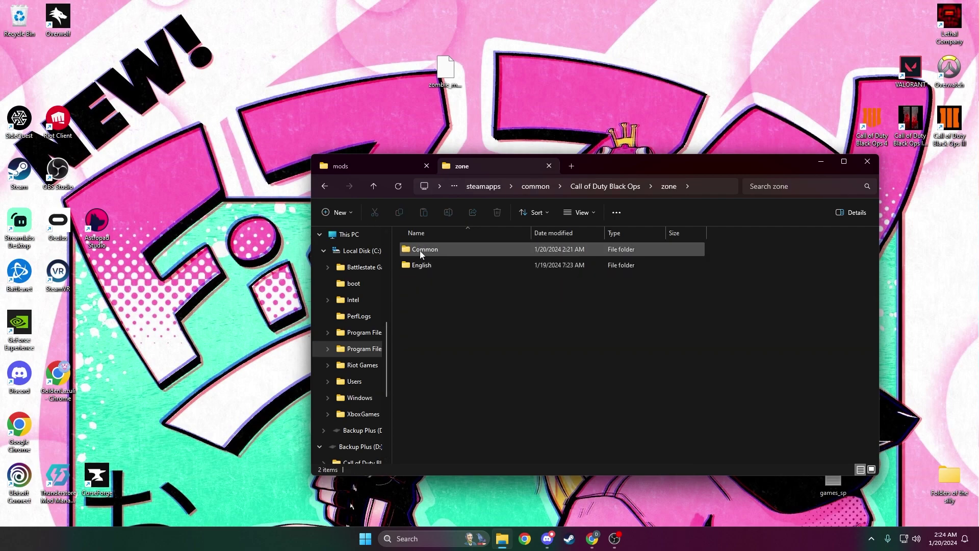
Step: In zone\Common, rename zombie_moon_patch.ff to zombie_moon_patch.ff.gak and drag in the new patch from the desktop
{"action": "double_click", "coordinate": [420, 250]}
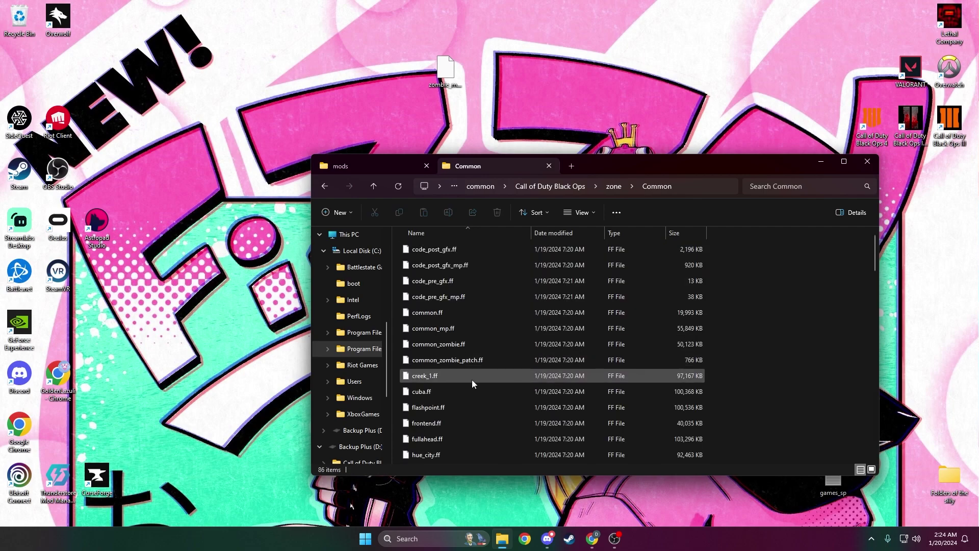
{"action": "scroll", "coordinate": [473, 379], "scroll_direction": "down", "scroll_amount": 5}
{"action": "scroll", "coordinate": [473, 379], "scroll_direction": "down", "scroll_amount": 12}
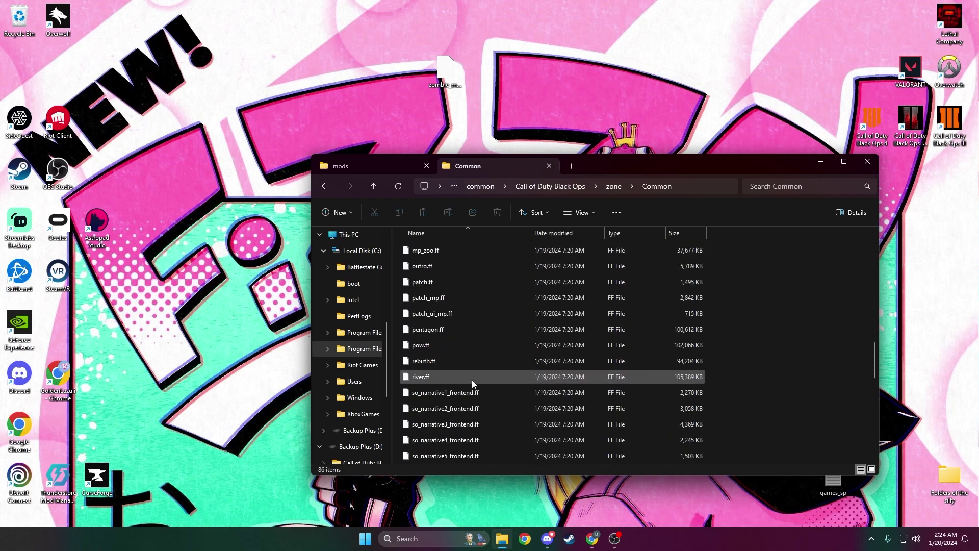
{"action": "scroll", "coordinate": [472, 380], "scroll_direction": "down", "scroll_amount": 4}
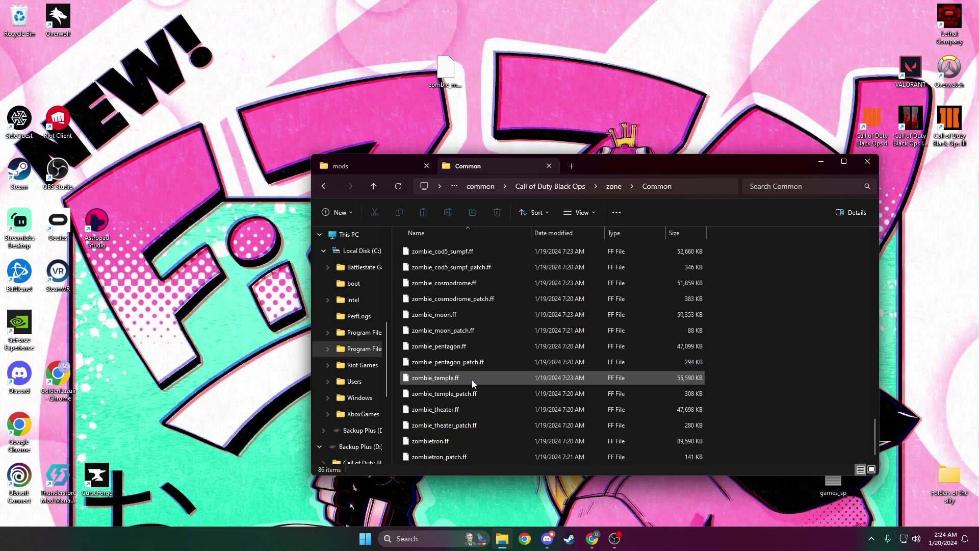
{"action": "left_click", "coordinate": [459, 332]}
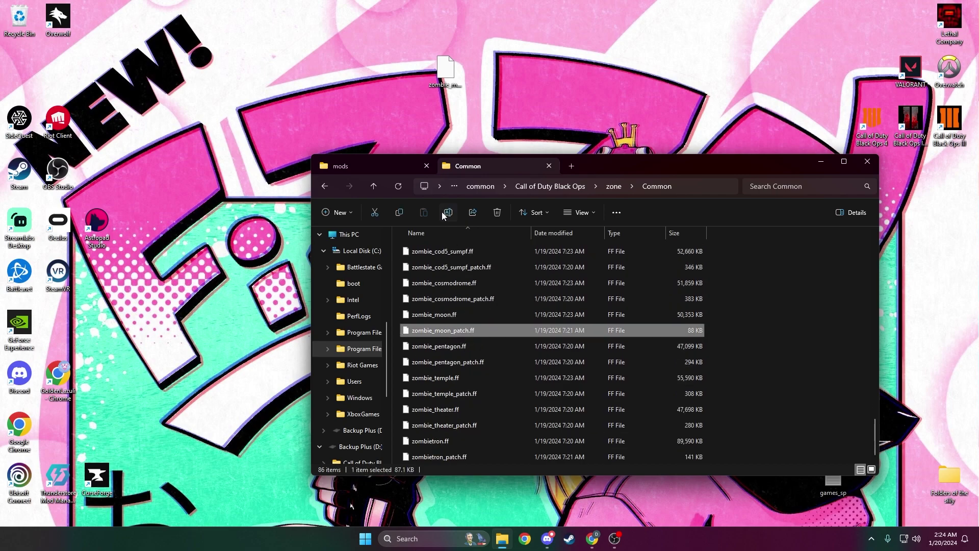
{"action": "left_click", "coordinate": [444, 214]}
{"action": "type", "text": ".bak"}
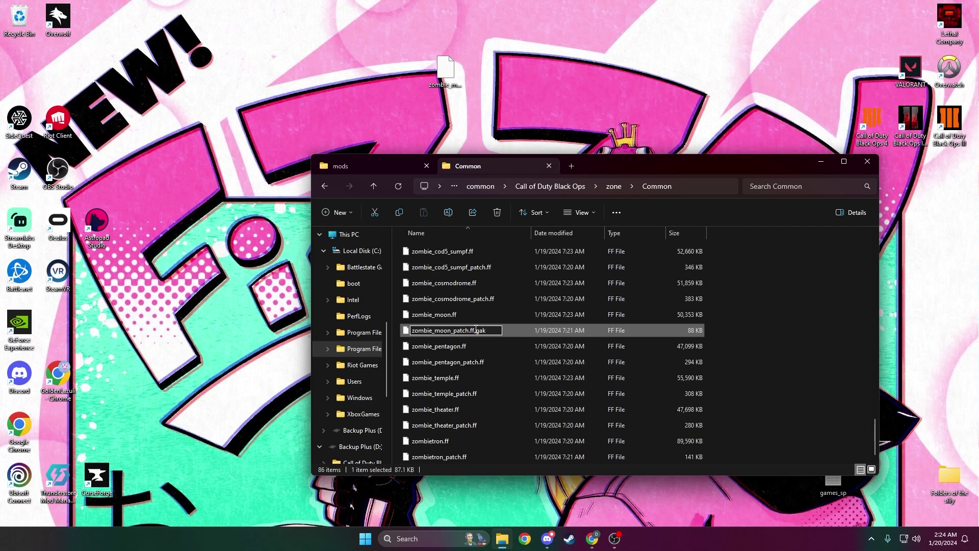
{"action": "key", "text": "Return"}
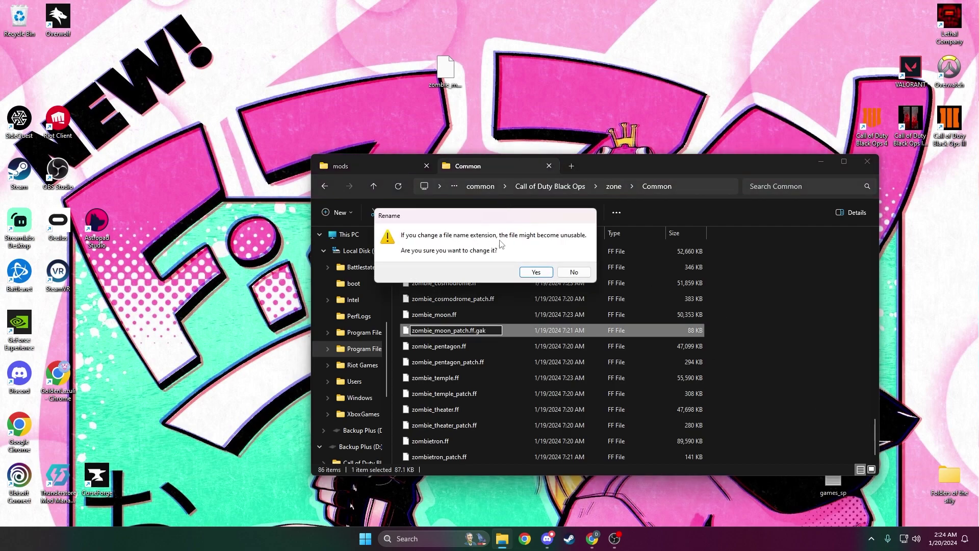
{"action": "left_click", "coordinate": [537, 271]}
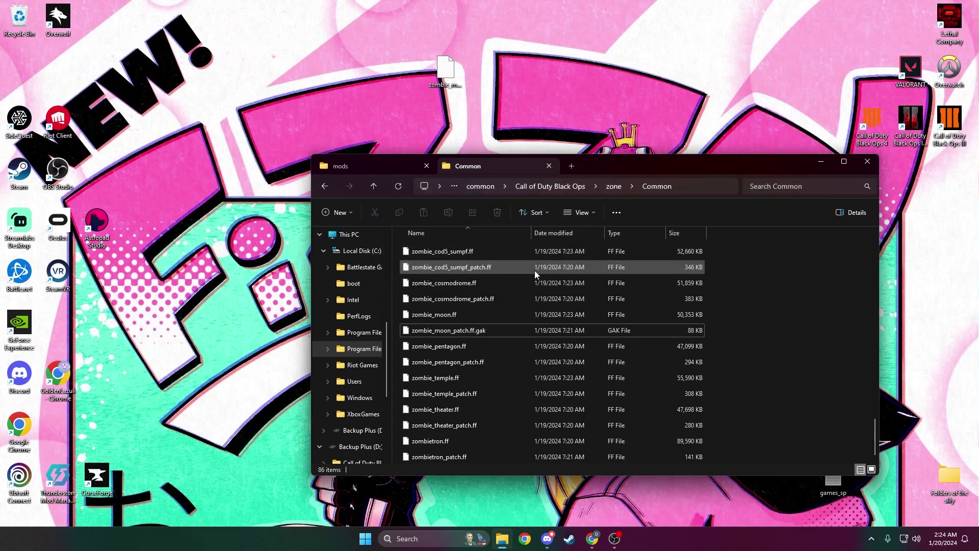
{"action": "mouse_move", "coordinate": [444, 68]}
{"action": "left_mouse_down"}
{"action": "mouse_move", "coordinate": [613, 331]}
{"action": "mouse_move", "coordinate": [777, 354]}
{"action": "left_mouse_up"}
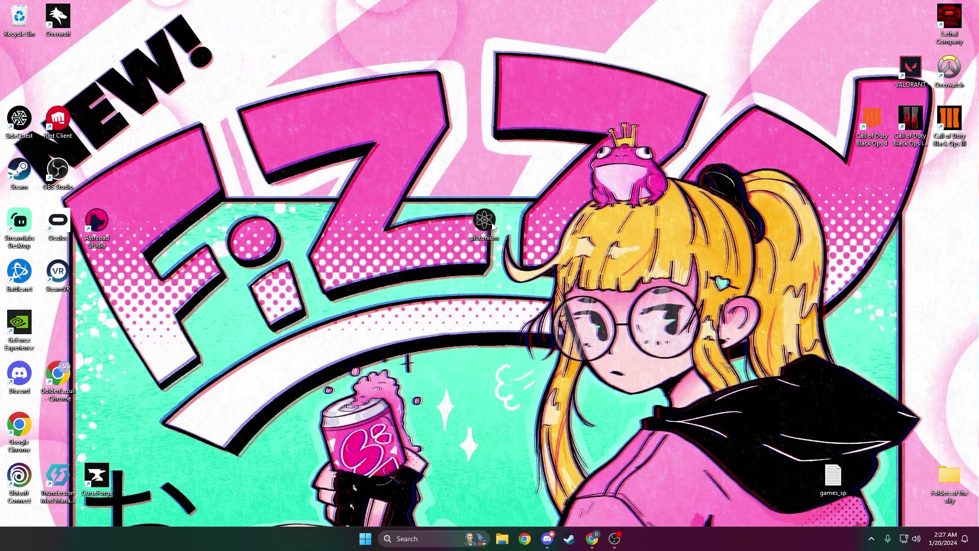
Step: Launch Plutonium, select T5 Zombies in the sidebar and start it with PLAY
{"action": "double_click", "coordinate": [491, 224]}
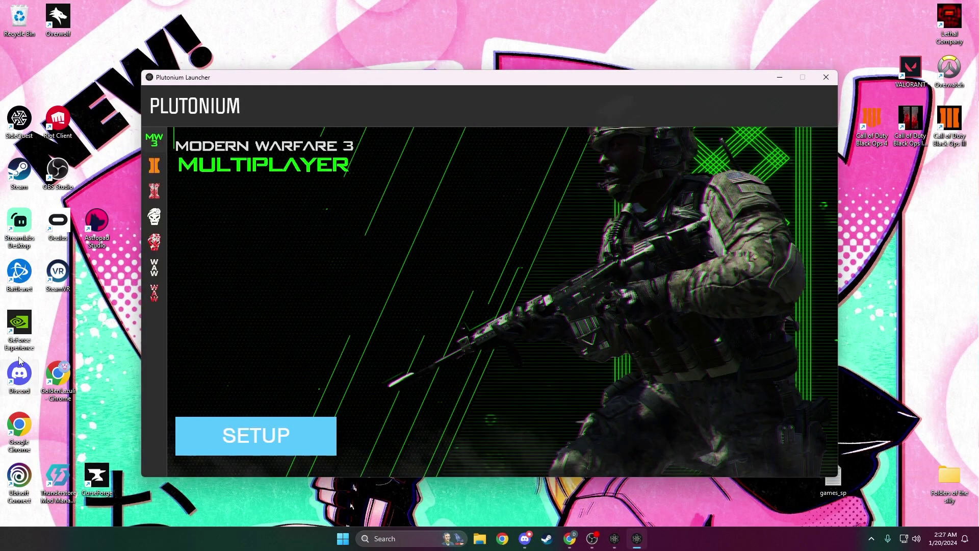
{"action": "mouse_move", "coordinate": [154, 265]}
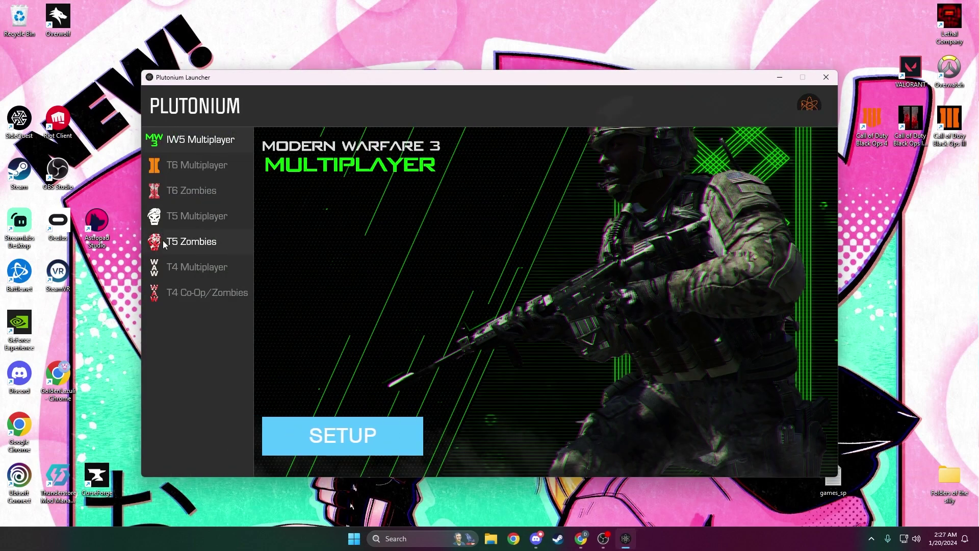
{"action": "left_click", "coordinate": [184, 241]}
{"action": "left_click", "coordinate": [222, 419]}
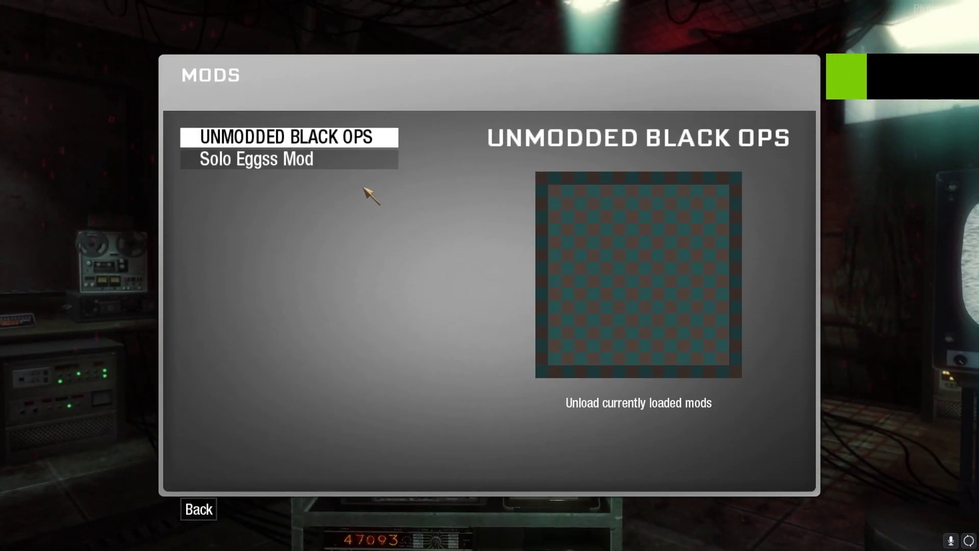
Step: Load the Solo Eggss Mod and view the Zombies solo mission select maps
{"action": "left_click", "coordinate": [318, 160]}
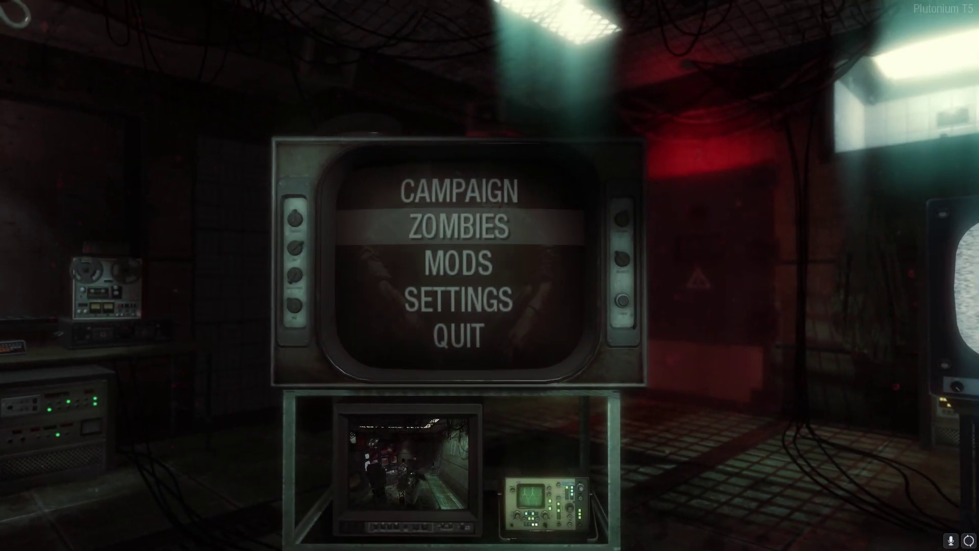
{"action": "left_click", "coordinate": [459, 227]}
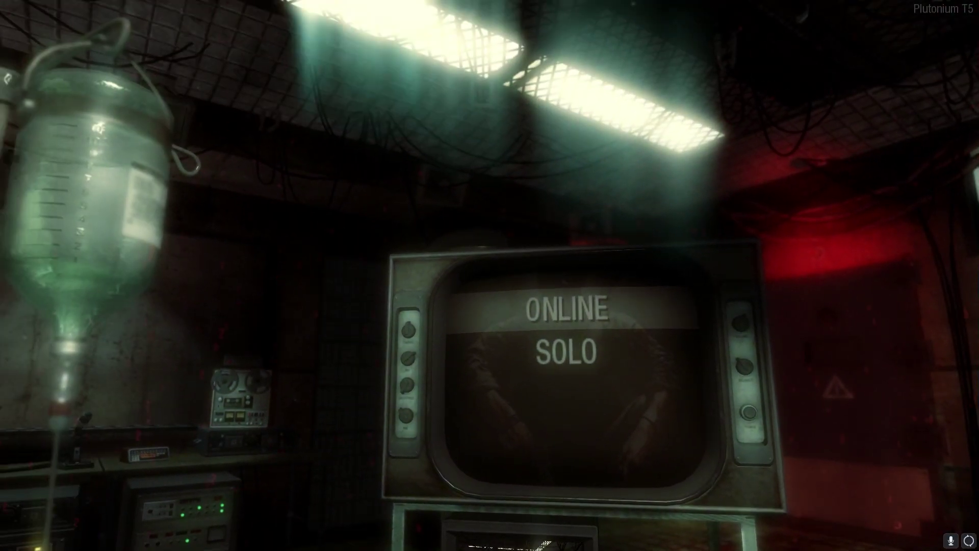
{"action": "left_click", "coordinate": [444, 236]}
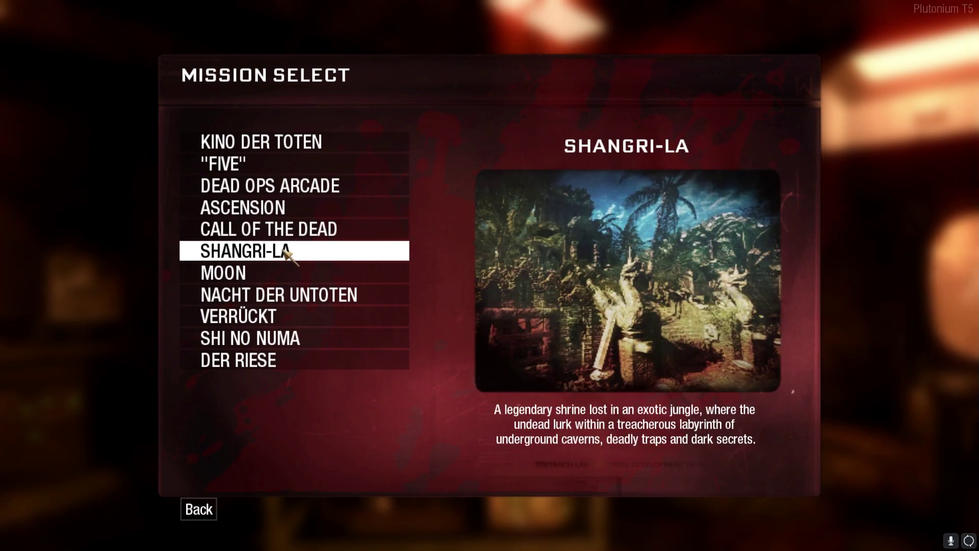
Step: Back out to the main menu and quit the game, confirming Yes
{"action": "key", "text": "Escape"}
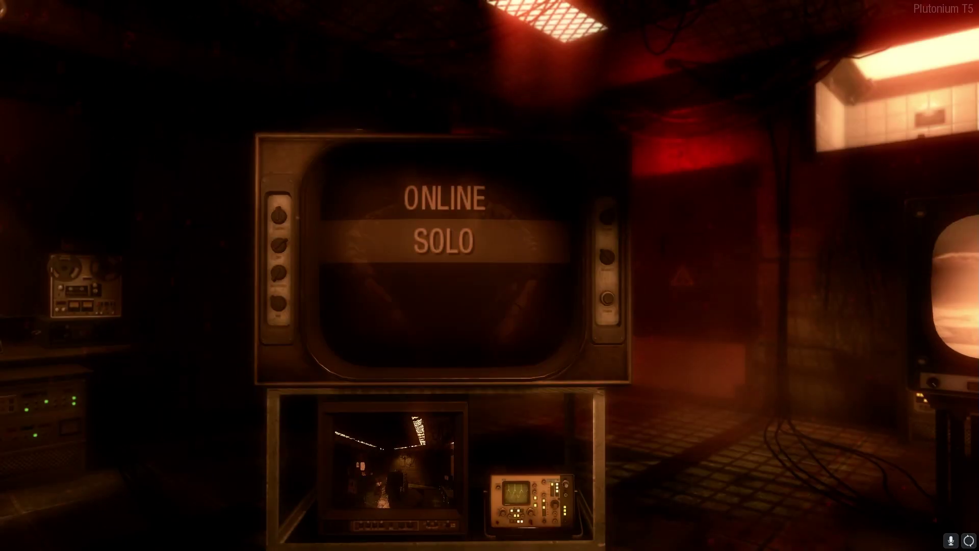
{"action": "key", "text": "Down"}
{"action": "key", "text": "Down"}
{"action": "key", "text": "Down"}
{"action": "key", "text": "Down"}
{"action": "key", "text": "Return"}
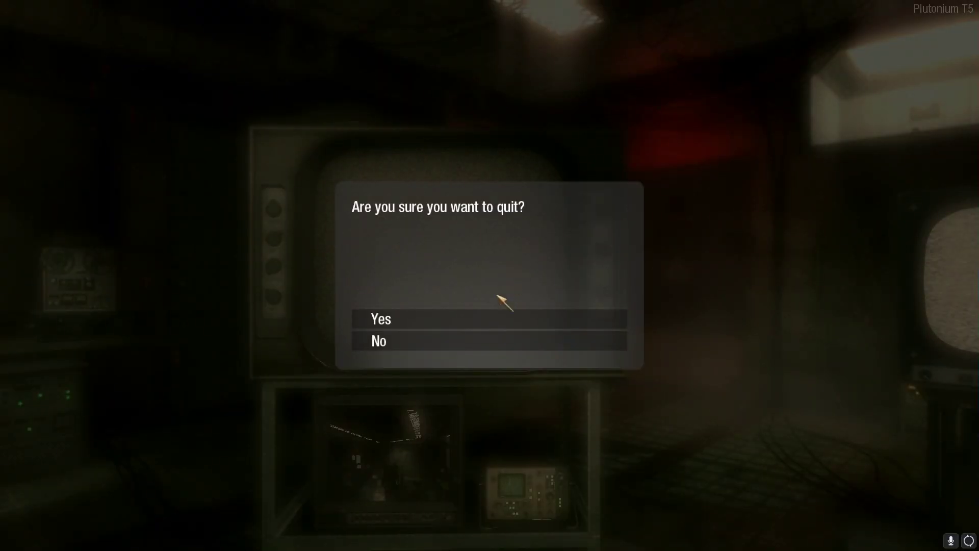
{"action": "key", "text": "Escape"}
{"action": "key", "text": "Return"}
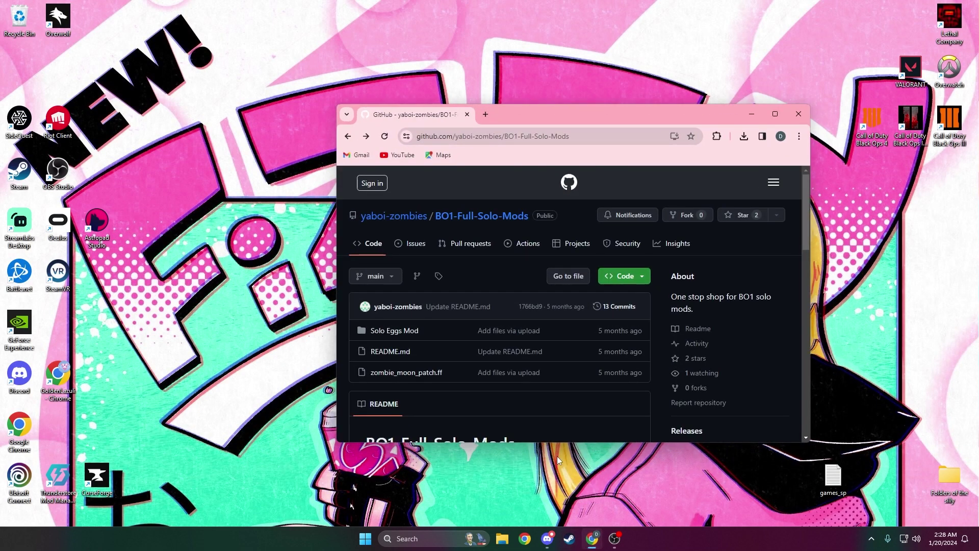
Step: Maximize Chrome on the BO1-Full-Solo-Mods repo, read the README map notes, then close the browser
{"action": "left_click", "coordinate": [348, 136]}
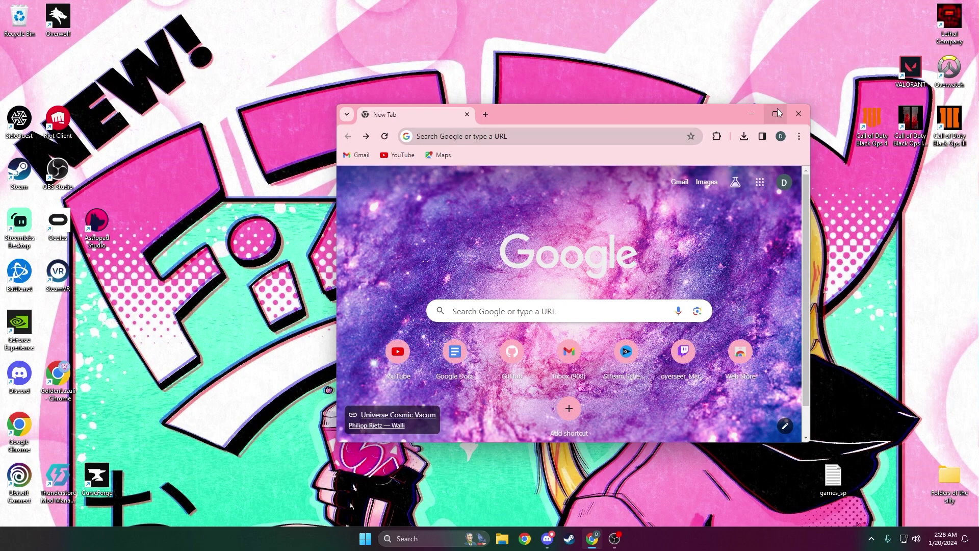
{"action": "left_click", "coordinate": [777, 113]}
{"action": "left_click", "coordinate": [373, 262]}
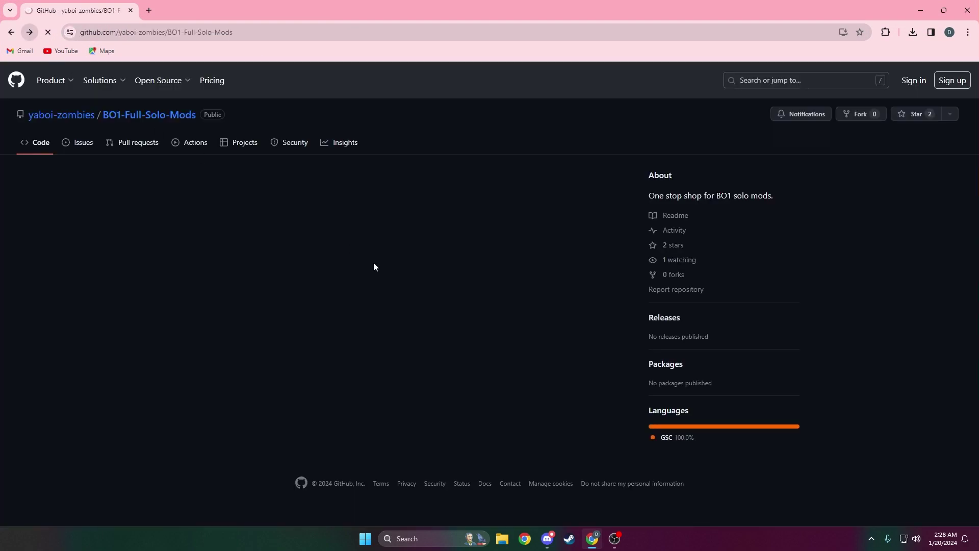
{"action": "scroll", "coordinate": [285, 237], "scroll_direction": "down", "scroll_amount": 6}
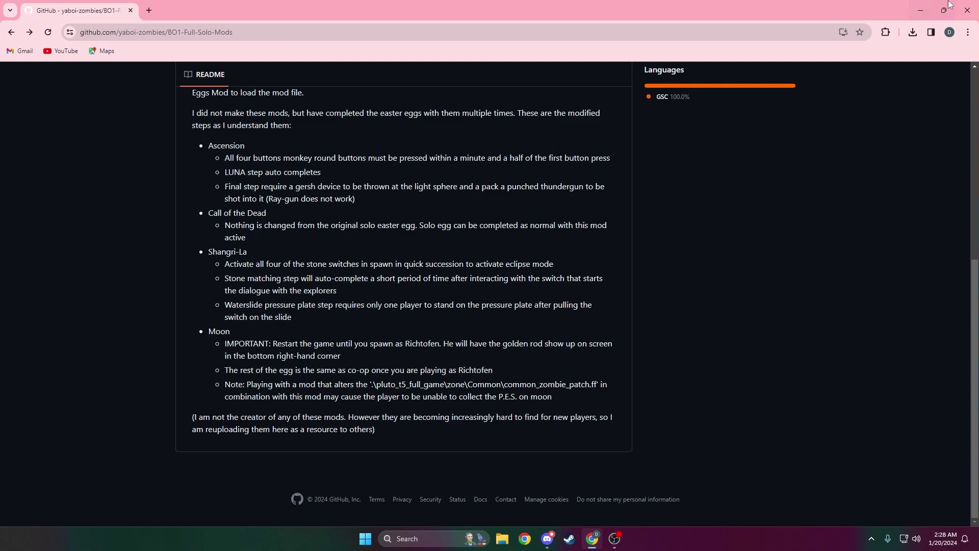
{"action": "left_click", "coordinate": [967, 9]}
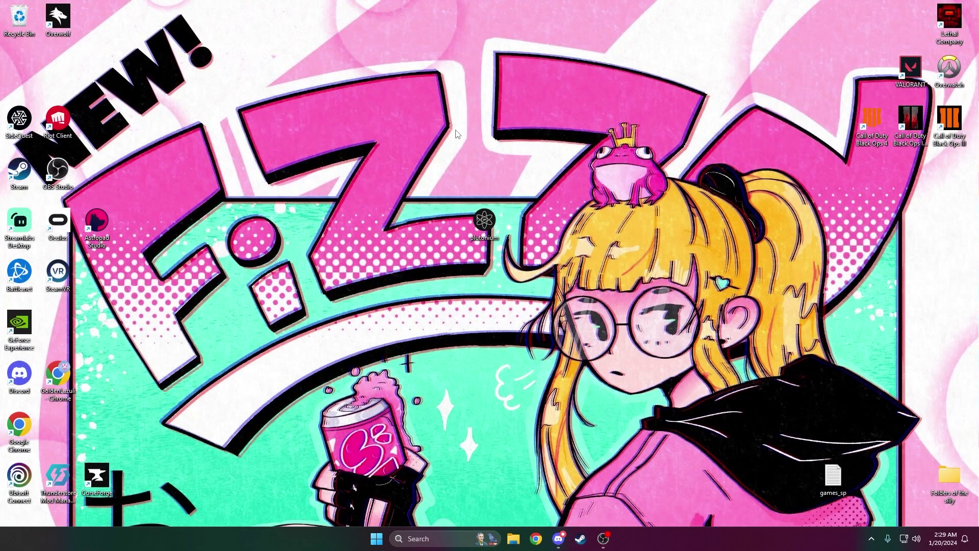
Step: Drag the plutonium shortcut to the right-hand column beneath Black Ops III and rearrange nearby icons
{"action": "mouse_move", "coordinate": [485, 221]}
{"action": "left_mouse_down"}
{"action": "mouse_move", "coordinate": [949, 204]}
{"action": "mouse_move", "coordinate": [950, 173]}
{"action": "left_mouse_up"}
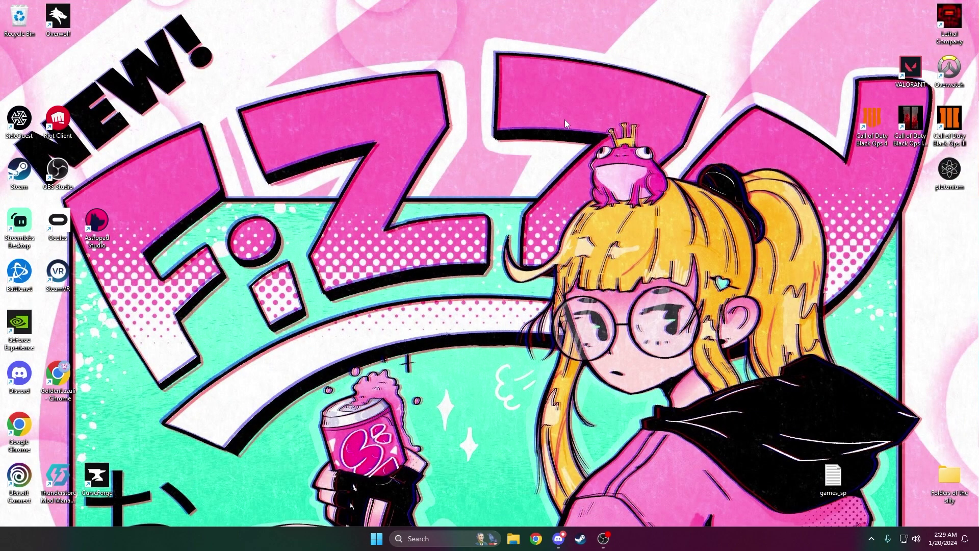
{"action": "mouse_move", "coordinate": [590, 113]}
{"action": "left_mouse_down"}
{"action": "mouse_move", "coordinate": [652, 202]}
{"action": "mouse_move", "coordinate": [669, 210]}
{"action": "left_mouse_up"}
{"action": "mouse_move", "coordinate": [582, 126]}
{"action": "left_mouse_down"}
{"action": "mouse_move", "coordinate": [635, 159]}
{"action": "mouse_move", "coordinate": [672, 214]}
{"action": "mouse_move", "coordinate": [627, 182]}
{"action": "mouse_move", "coordinate": [673, 152]}
{"action": "mouse_move", "coordinate": [663, 131]}
{"action": "mouse_move", "coordinate": [671, 120]}
{"action": "left_mouse_up"}
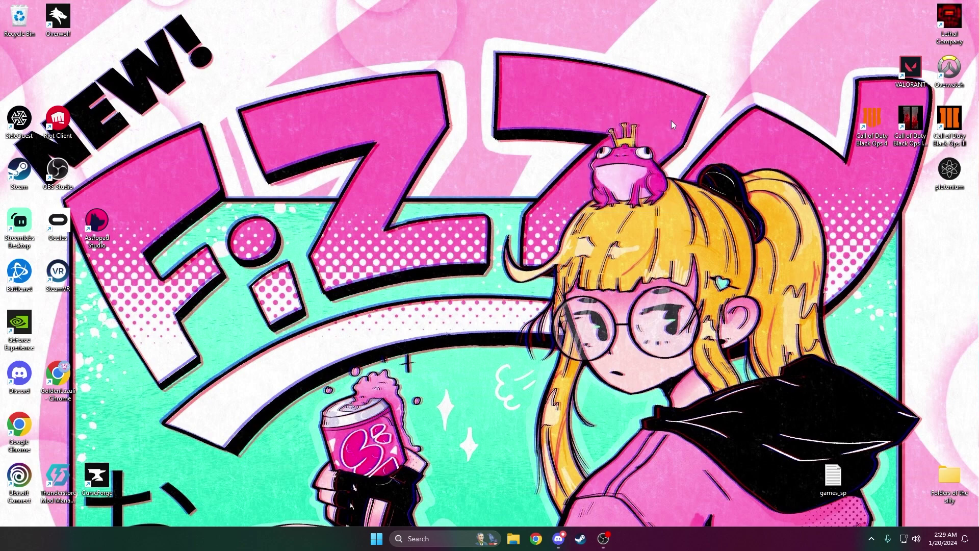